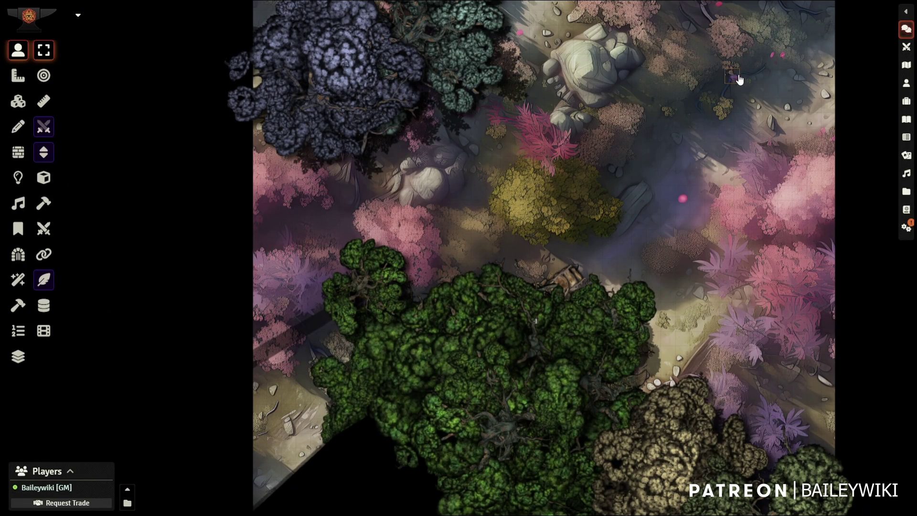
Walk the token down the forest path, right, down, then two squares left
{"action": "scroll", "coordinate": [716, 105], "scroll_direction": "up", "scroll_amount": 2}
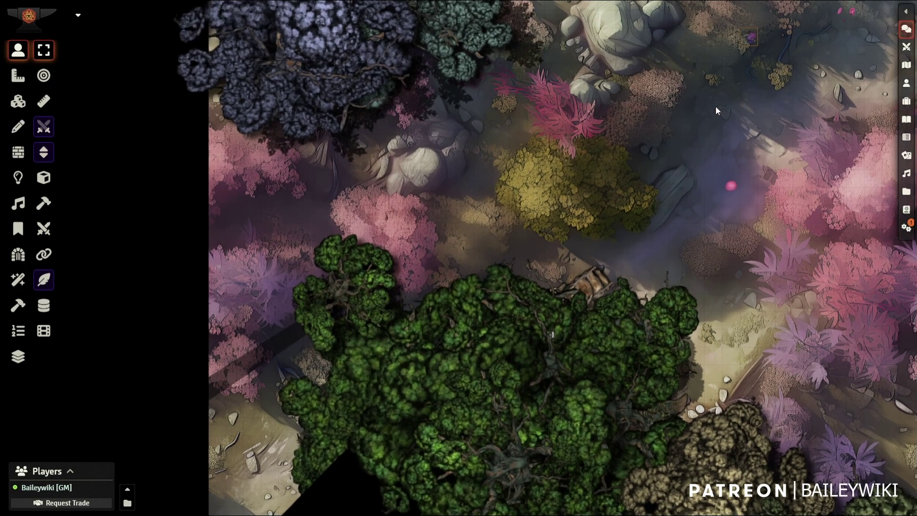
{"action": "key", "text": "Down"}
{"action": "key", "text": "Down"}
{"action": "key", "text": "Down"}
{"action": "key", "text": "Down"}
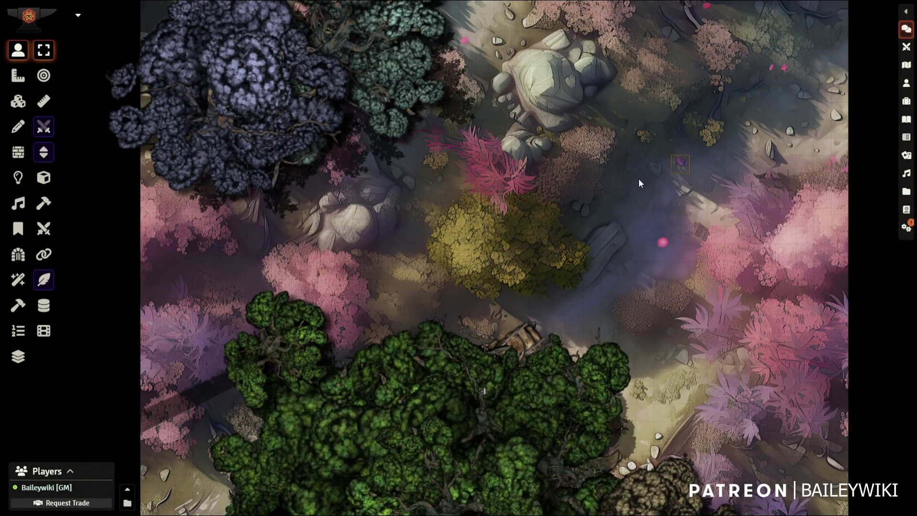
{"action": "key", "text": "Down"}
{"action": "key", "text": "Down"}
{"action": "key", "text": "Right"}
{"action": "key", "text": "Right"}
{"action": "key", "text": "Down"}
{"action": "key", "text": "Down"}
{"action": "left_click_drag", "start_coordinate": [725, 273], "coordinate": [713, 110]}
{"action": "key", "text": "Left"}
{"action": "key", "text": "Left"}
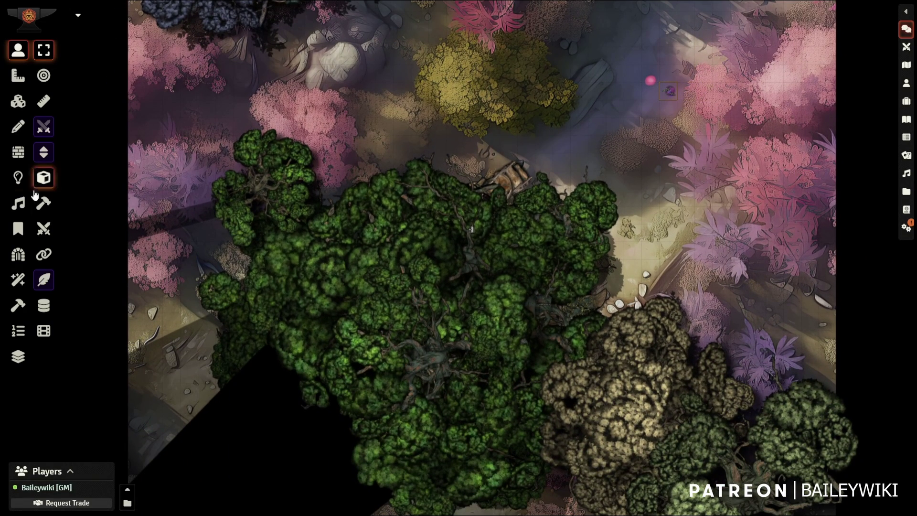
Toggle the Lighting controls, return to Token Controls and select the token to see its vision
{"action": "left_click", "coordinate": [18, 179]}
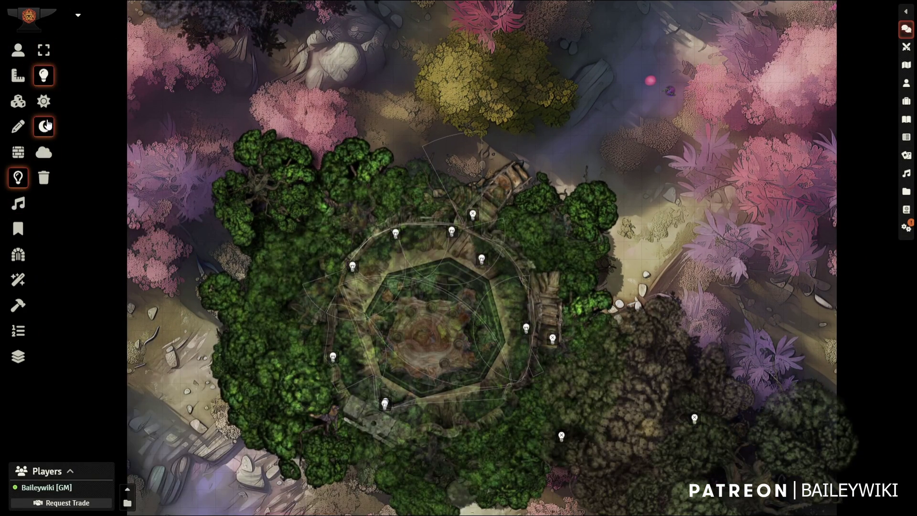
{"action": "left_click", "coordinate": [19, 50]}
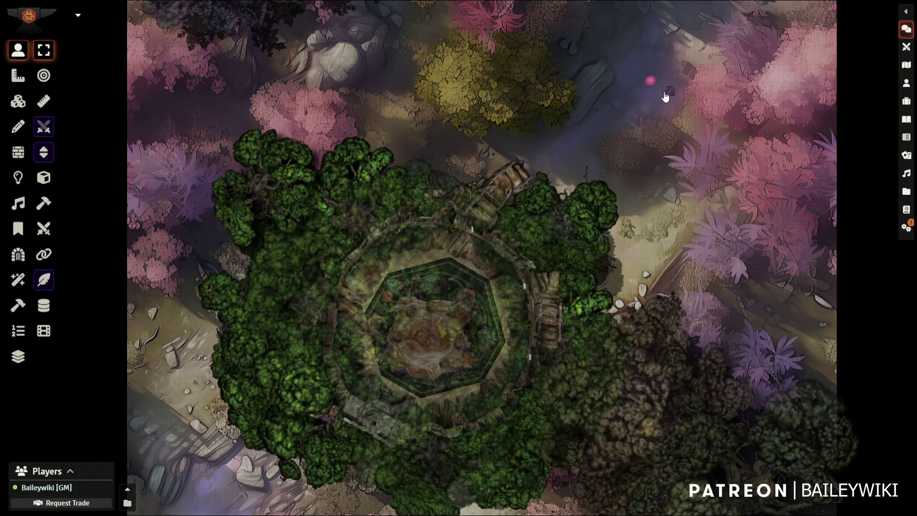
{"action": "left_click", "coordinate": [668, 91]}
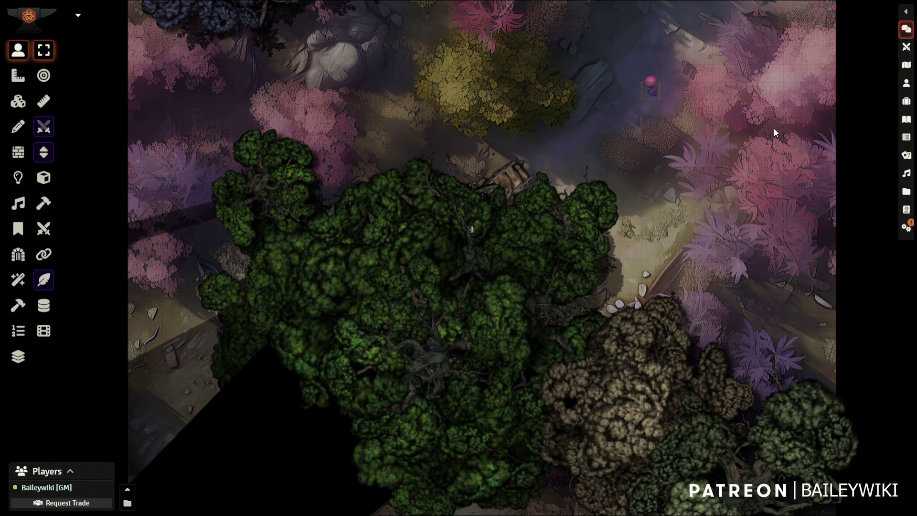
Move the token left, down-right and up-left around the night clearing, panning and zooming to follow
{"action": "key", "text": "Left"}
{"action": "key", "text": "Left"}
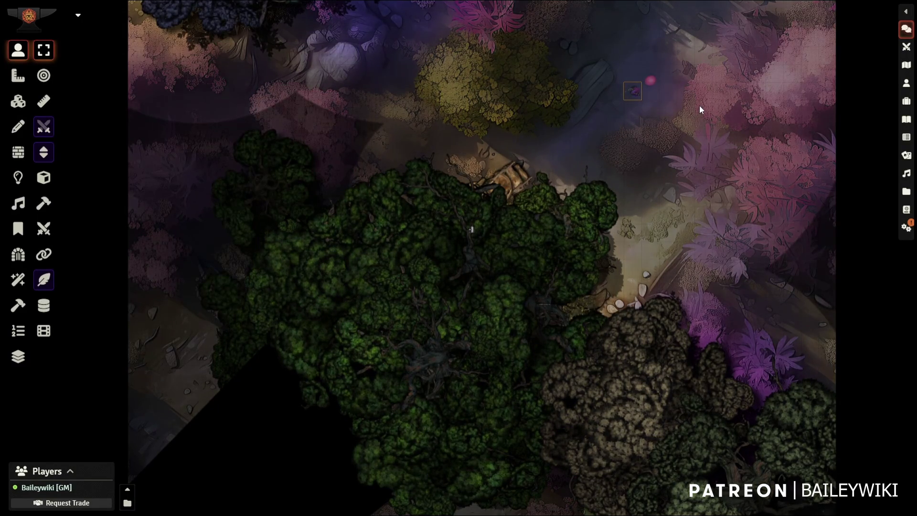
{"action": "left_click_drag", "start_coordinate": [700, 106], "coordinate": [712, 198]}
{"action": "scroll", "coordinate": [710, 191], "scroll_direction": "down", "scroll_amount": 1}
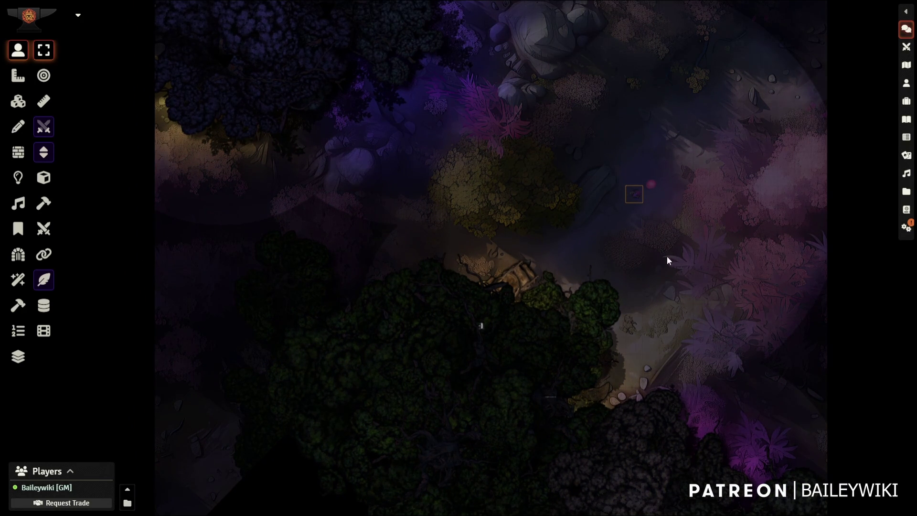
{"action": "scroll", "coordinate": [667, 256], "scroll_direction": "down", "scroll_amount": 1}
{"action": "key", "text": "Left"}
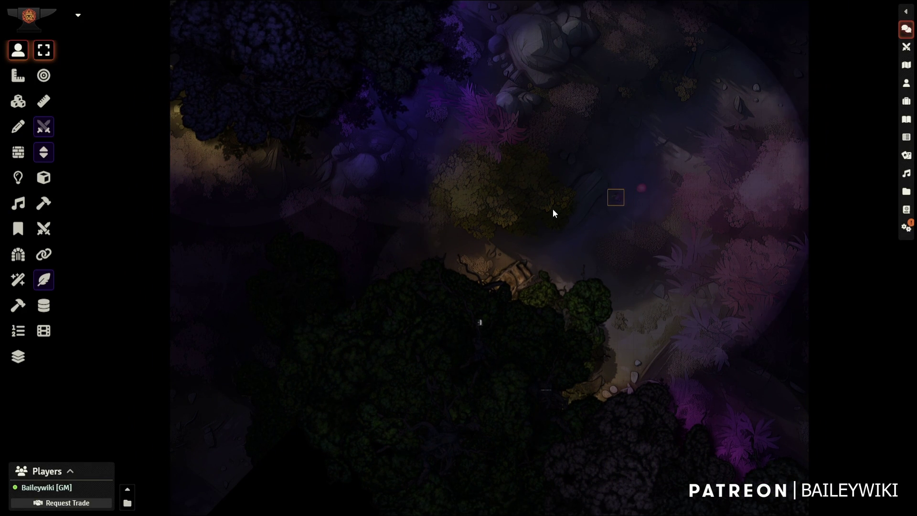
{"action": "scroll", "coordinate": [507, 221], "scroll_direction": "up", "scroll_amount": 3}
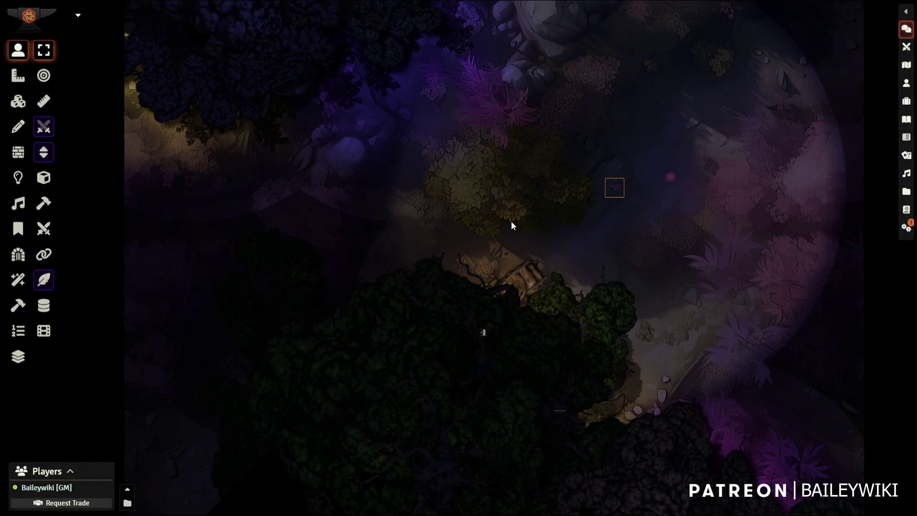
{"action": "key", "text": "Down"}
{"action": "key", "text": "Down"}
{"action": "key", "text": "Right"}
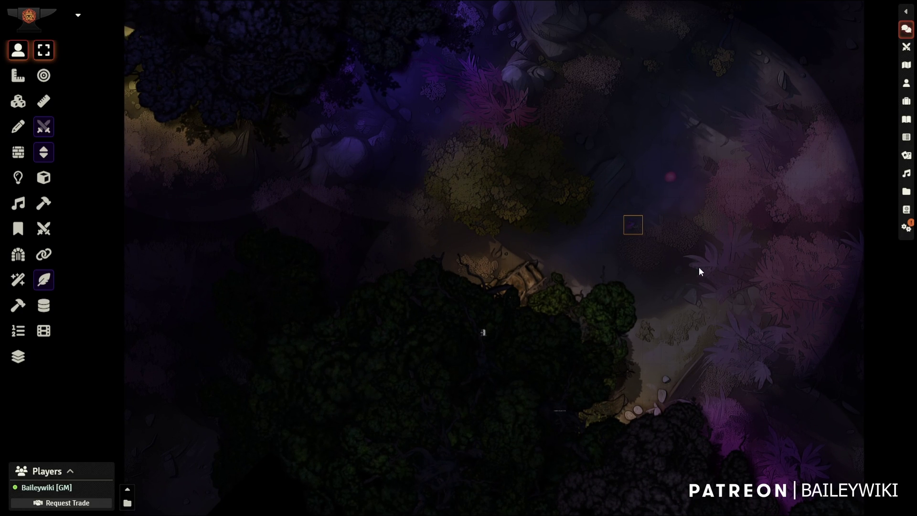
{"action": "key", "text": "Up"}
{"action": "key", "text": "Left"}
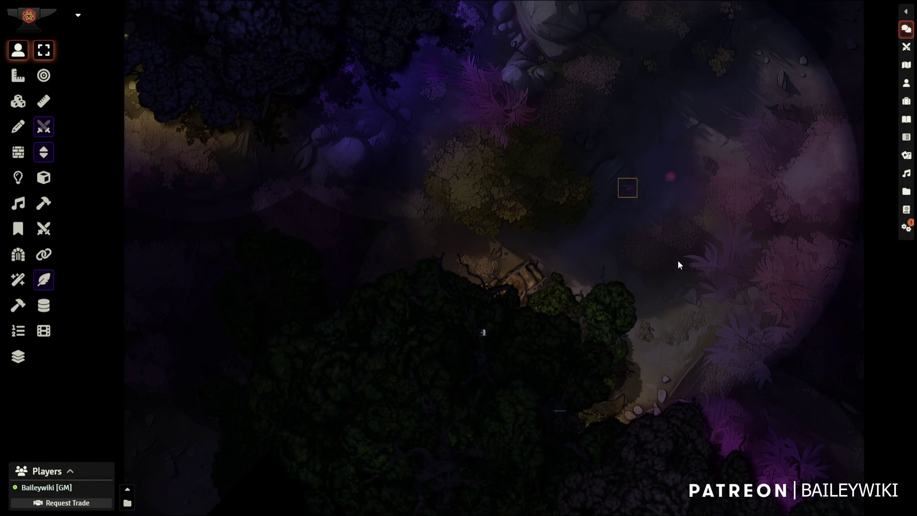
Continue the token two down, three right, then left toward the treehouse bridge
{"action": "key", "text": "Down"}
{"action": "key", "text": "Down"}
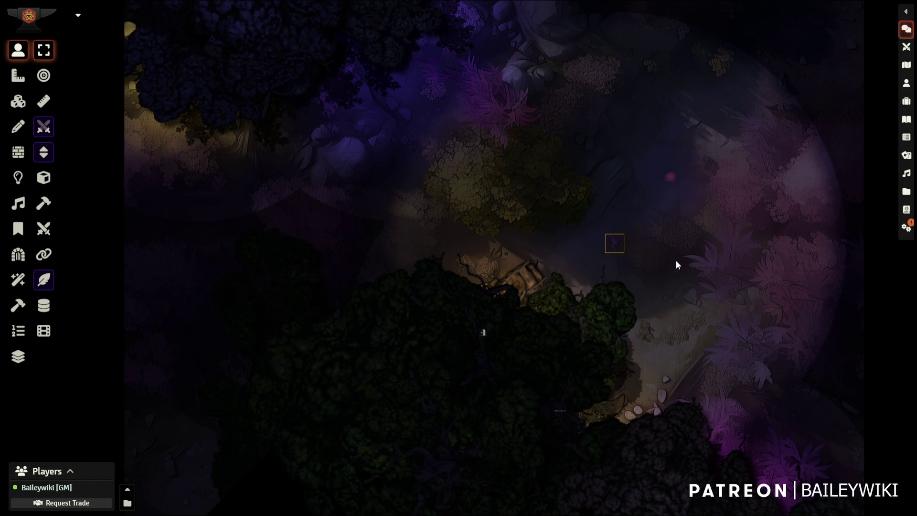
{"action": "key", "text": "Right"}
{"action": "key", "text": "Right"}
{"action": "key", "text": "Right"}
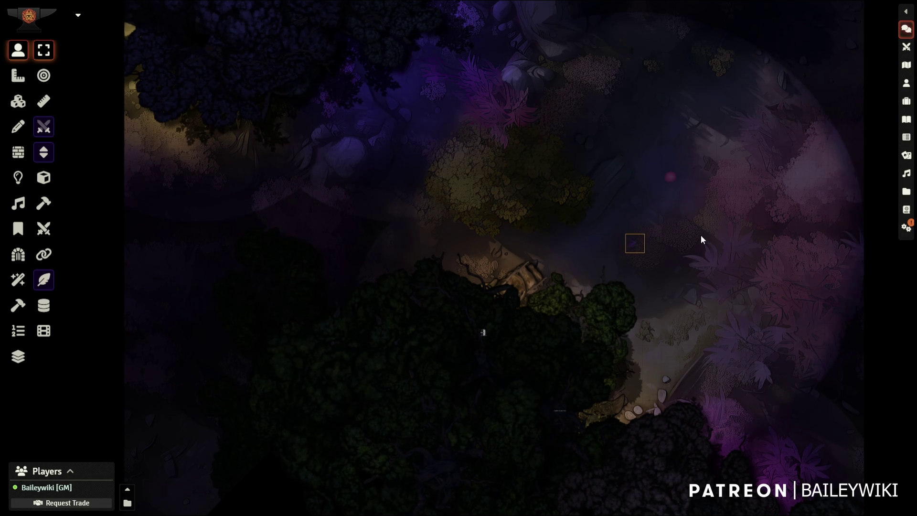
{"action": "scroll", "coordinate": [700, 235], "scroll_direction": "down", "scroll_amount": 1}
{"action": "key", "text": "Left"}
{"action": "key", "text": "Left"}
{"action": "key", "text": "Left"}
{"action": "key", "text": "Left"}
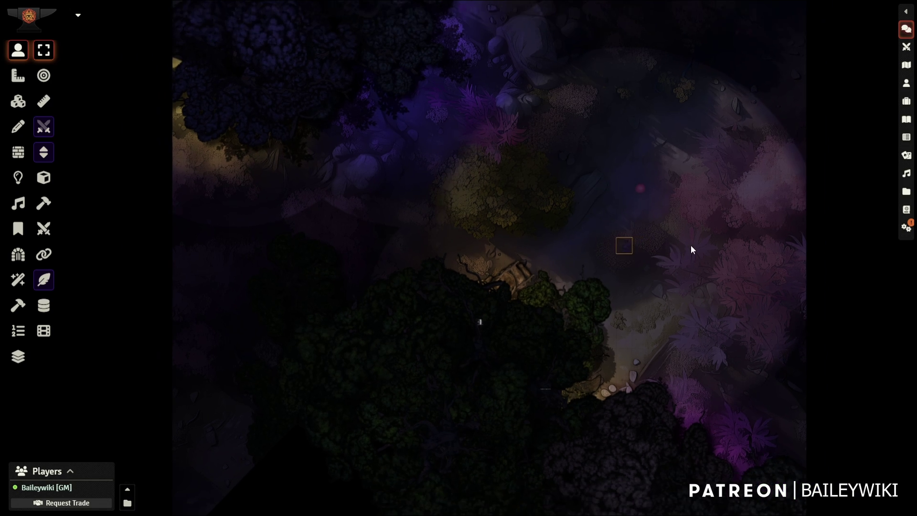
{"action": "scroll", "coordinate": [663, 243], "scroll_direction": "up", "scroll_amount": 1}
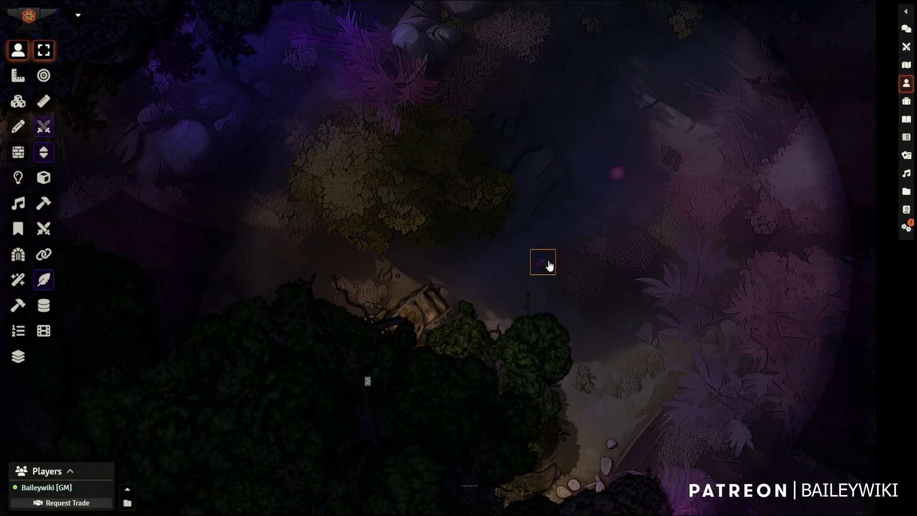
{"action": "key", "text": "Up"}
{"action": "key", "text": "Left"}
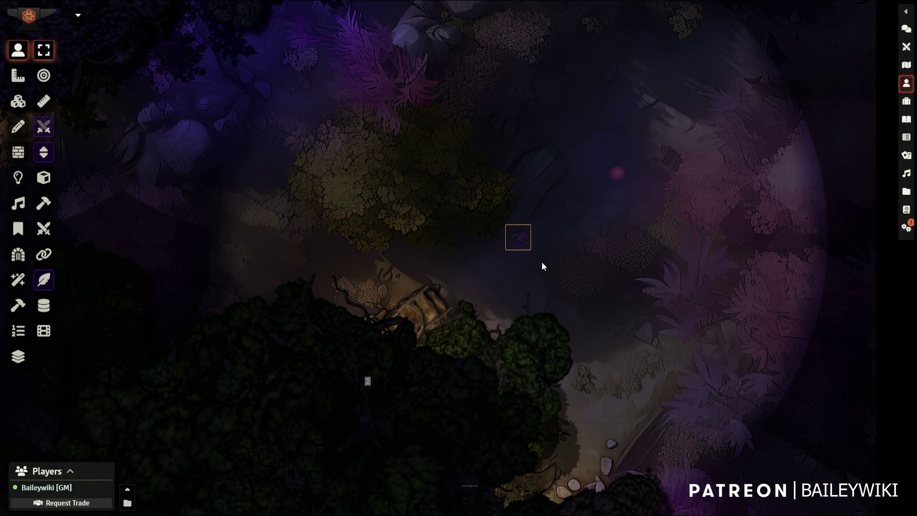
{"action": "scroll", "coordinate": [538, 247], "scroll_direction": "down", "scroll_amount": 2}
{"action": "key", "text": "Left"}
{"action": "key", "text": "Left"}
{"action": "key", "text": "Left"}
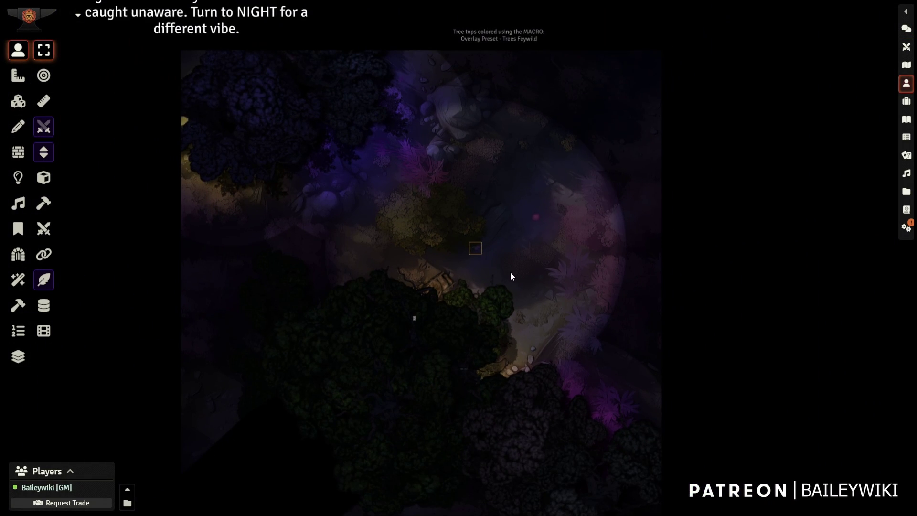
Move the token down and left onto the bridge stairs beside the treehouse door
{"action": "scroll", "coordinate": [477, 279], "scroll_direction": "up", "scroll_amount": 4}
{"action": "key", "text": "Down"}
{"action": "key", "text": "Down"}
{"action": "scroll", "coordinate": [456, 305], "scroll_direction": "up", "scroll_amount": 4}
{"action": "key", "text": "Left"}
{"action": "key", "text": "Down"}
{"action": "key", "text": "Down"}
{"action": "key", "text": "Left"}
{"action": "key", "text": "Left"}
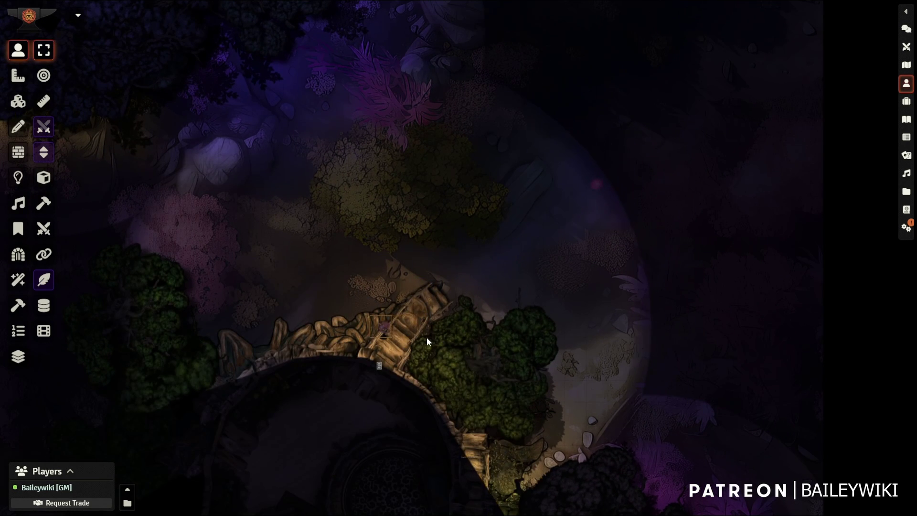
{"action": "scroll", "coordinate": [428, 340], "scroll_direction": "up", "scroll_amount": 3}
{"action": "left_click_drag", "start_coordinate": [444, 413], "coordinate": [526, 303]}
{"action": "key", "text": "Down"}
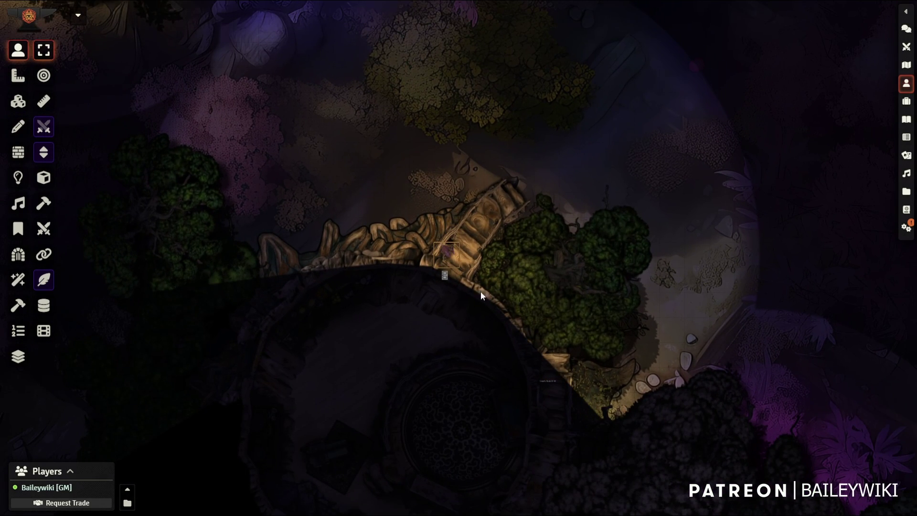
Open the treehouse door a crack and pan down to the lit wedge inside
{"action": "scroll", "coordinate": [444, 285], "scroll_direction": "up", "scroll_amount": 1}
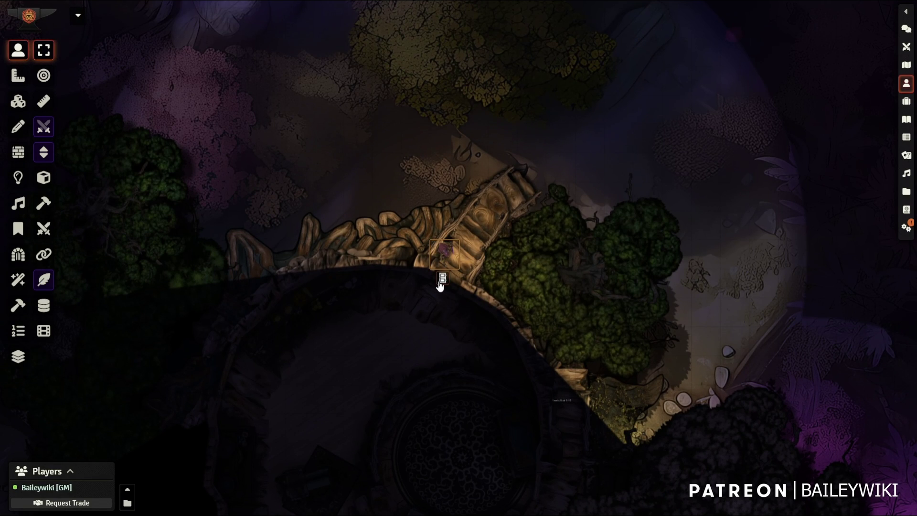
{"action": "left_click", "coordinate": [441, 279]}
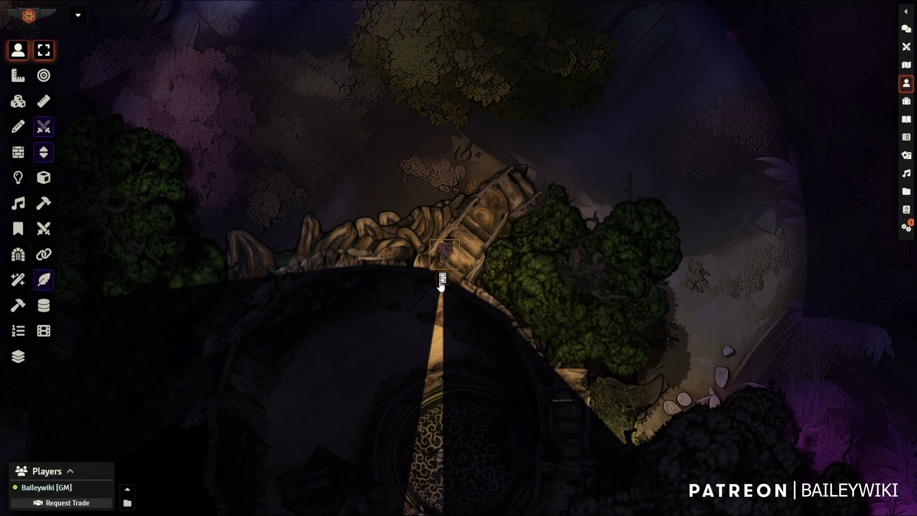
{"action": "left_click_drag", "start_coordinate": [458, 446], "coordinate": [495, 293]}
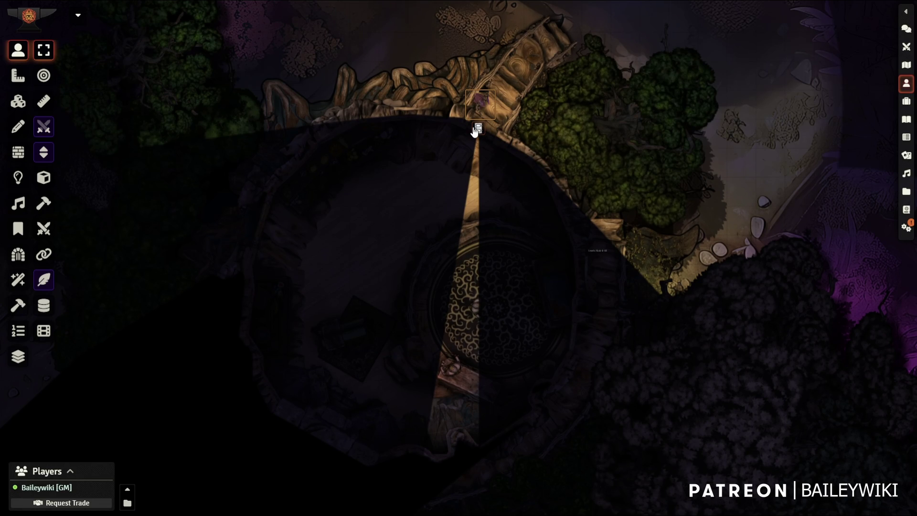
Highlight tokens with Alt, then cycle the treehouse door between wide, narrow and closed, ending shut
{"action": "key", "text": "alt"}
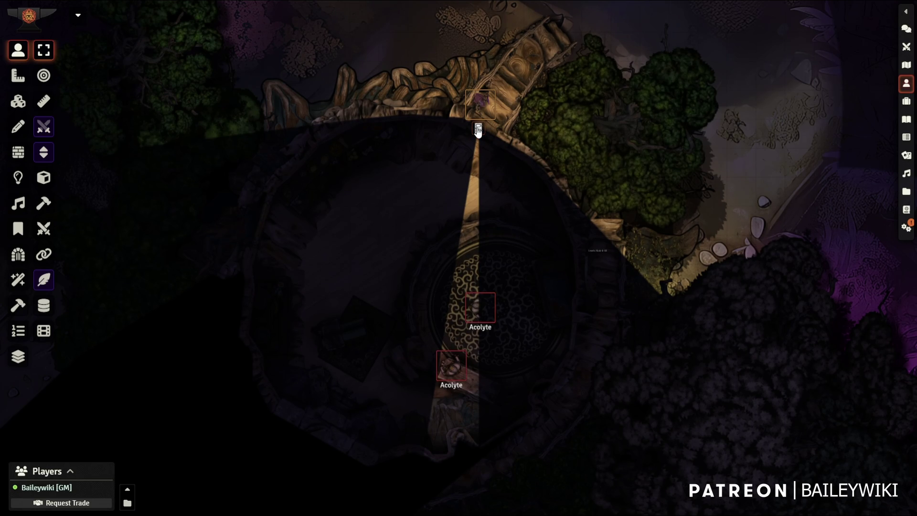
{"action": "left_click", "coordinate": [478, 129]}
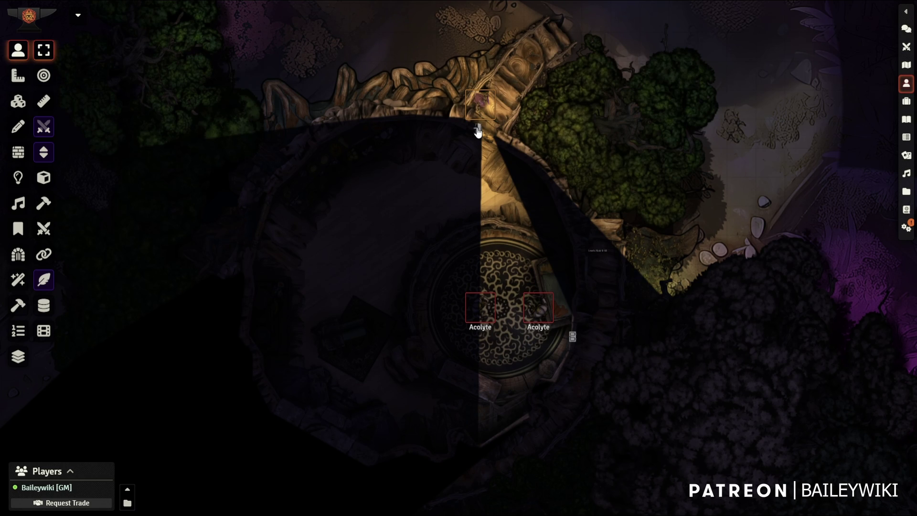
{"action": "left_click", "coordinate": [477, 129]}
{"action": "left_click", "coordinate": [478, 129]}
{"action": "left_click", "coordinate": [478, 129]}
{"action": "scroll", "coordinate": [477, 132], "scroll_direction": "up", "scroll_amount": 2}
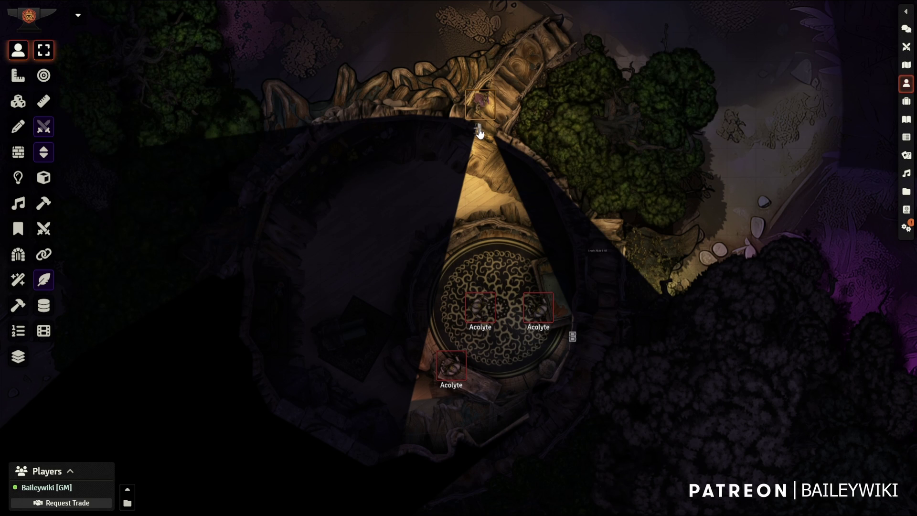
{"action": "left_click", "coordinate": [479, 130]}
{"action": "left_click", "coordinate": [479, 130]}
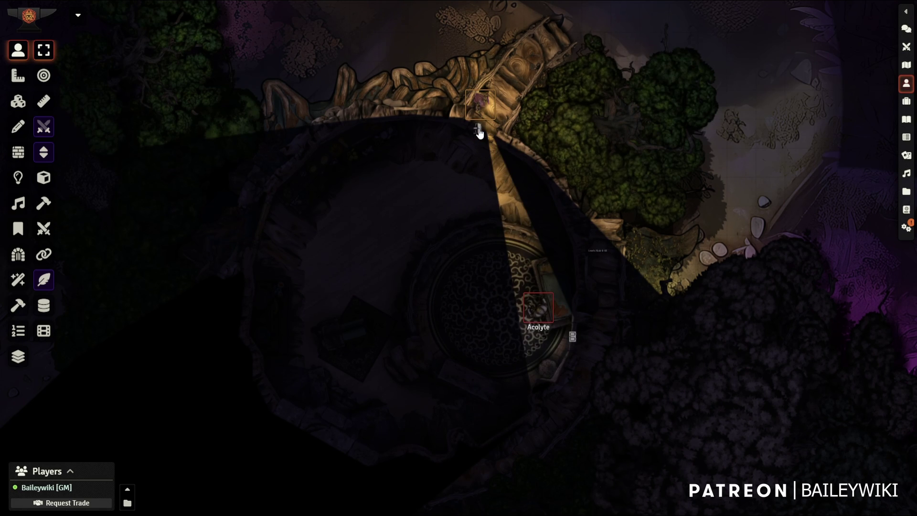
{"action": "left_click", "coordinate": [479, 130]}
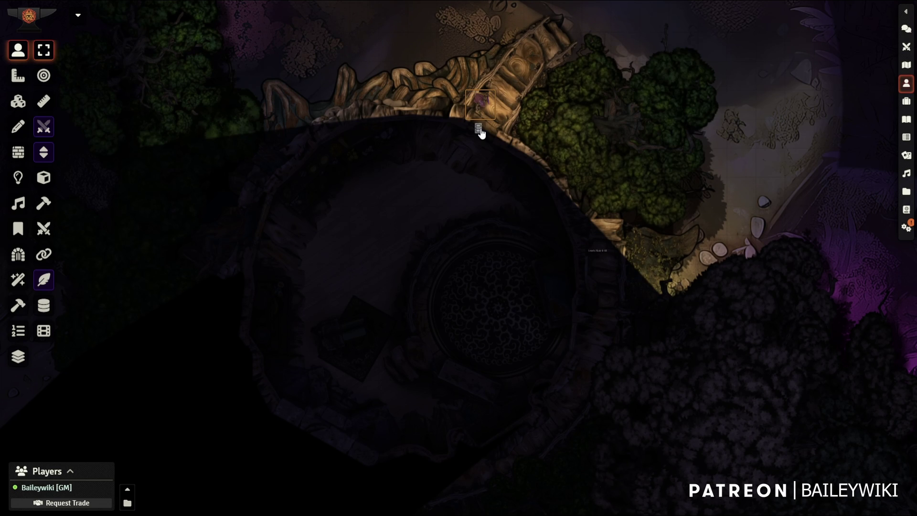
Filter Manage Modules for 'perce' to confirm Perceptive is enabled, then close the module list
{"action": "left_click", "coordinate": [903, 14]}
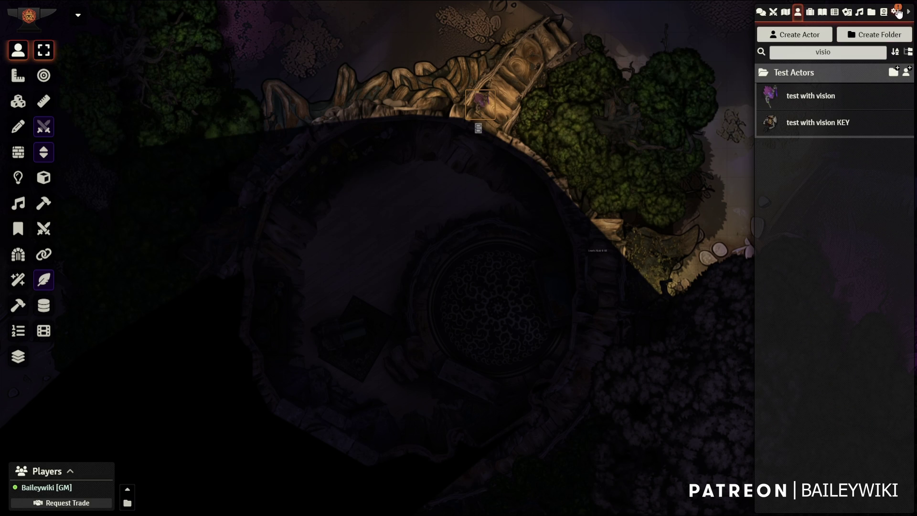
{"action": "left_click", "coordinate": [896, 13]}
{"action": "left_click", "coordinate": [836, 174]}
{"action": "left_click", "coordinate": [381, 105]}
{"action": "type", "text": "perce"}
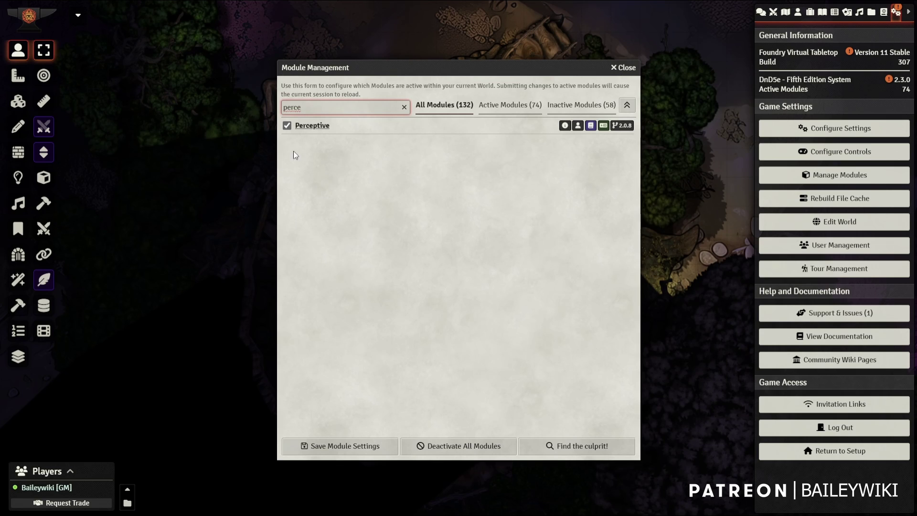
{"action": "left_click", "coordinate": [626, 68]}
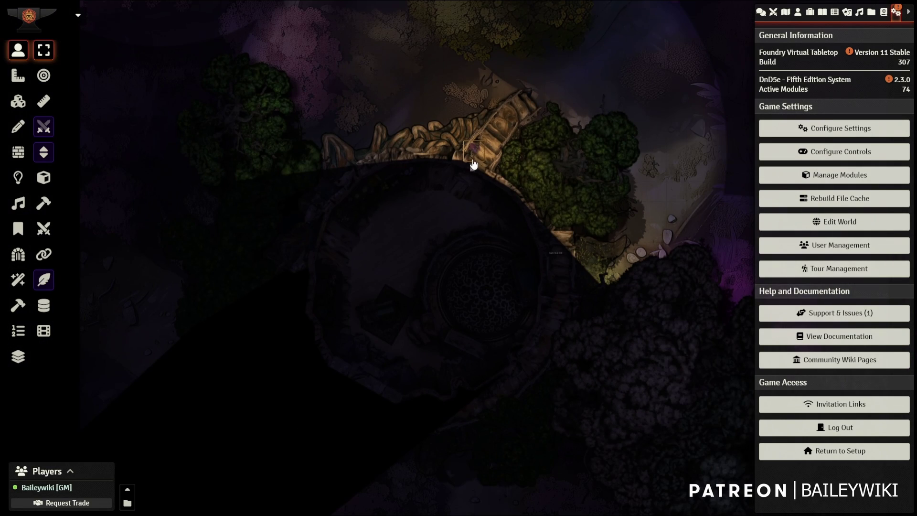
Open the tower room door and walk the purple token across the room to the east door
{"action": "left_click", "coordinate": [473, 166]}
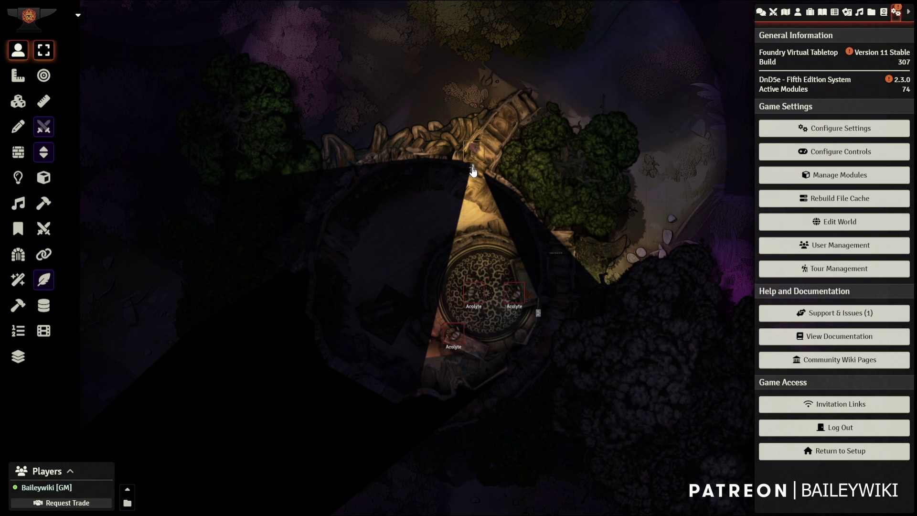
{"action": "key", "text": "Down"}
{"action": "key", "text": "Down"}
{"action": "key", "text": "Down"}
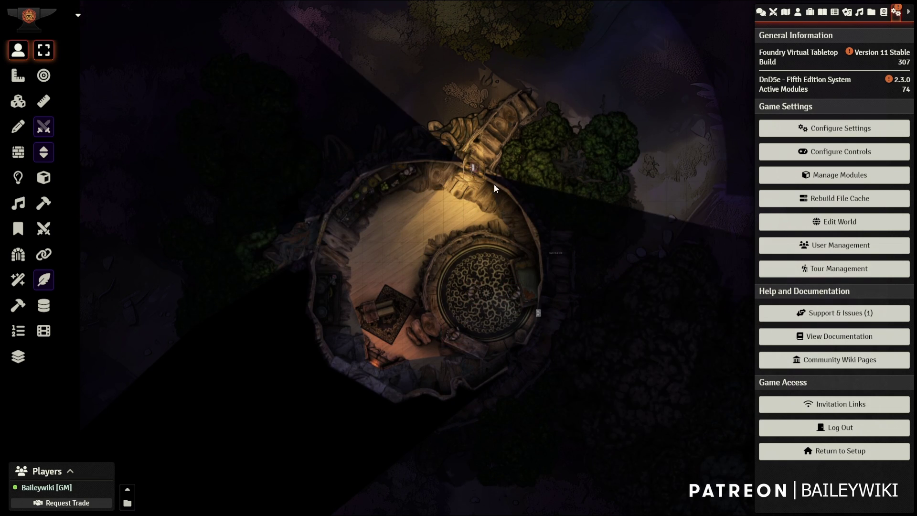
{"action": "scroll", "coordinate": [480, 250], "scroll_direction": "up", "scroll_amount": 3}
{"action": "key", "text": "Left"}
{"action": "key", "text": "Left"}
{"action": "key", "text": "Left"}
{"action": "key", "text": "Left"}
{"action": "key", "text": "Down"}
{"action": "key", "text": "Down"}
{"action": "scroll", "coordinate": [495, 277], "scroll_direction": "up", "scroll_amount": 6}
{"action": "scroll", "coordinate": [492, 270], "scroll_direction": "up", "scroll_amount": 3}
{"action": "key", "text": "Down"}
{"action": "key", "text": "Down"}
{"action": "key", "text": "Down"}
{"action": "key", "text": "Down"}
{"action": "key", "text": "Right"}
{"action": "key", "text": "Right"}
{"action": "key", "text": "Right"}
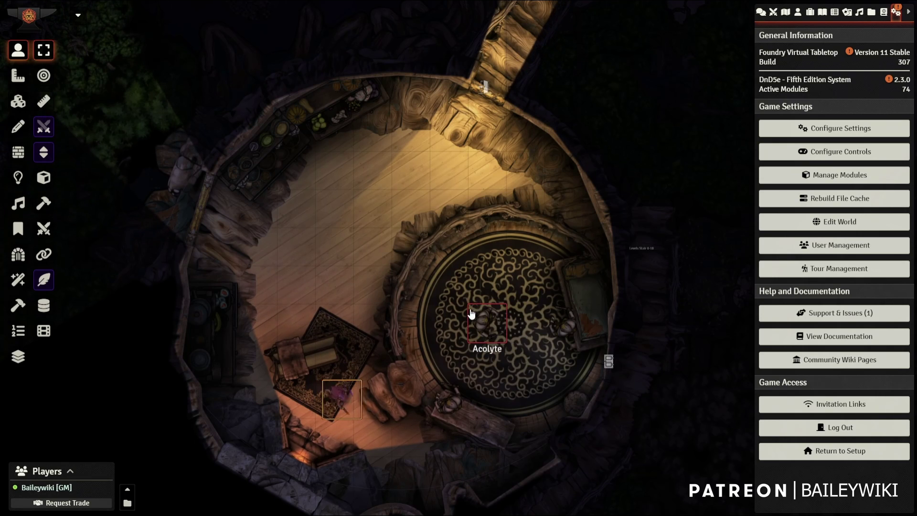
{"action": "key", "text": "Up"}
{"action": "key", "text": "Right"}
{"action": "key", "text": "Right"}
{"action": "key", "text": "Right"}
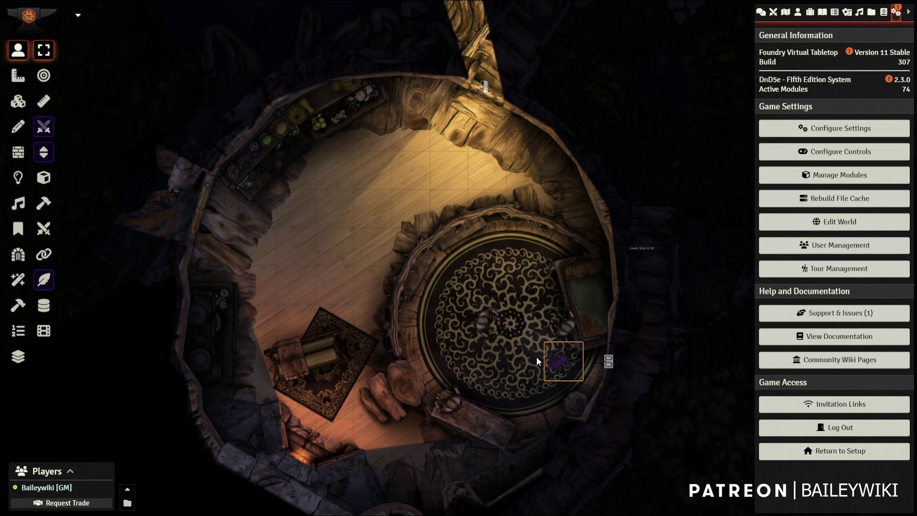
{"action": "key", "text": "Up"}
{"action": "key", "text": "Down"}
Open the east door and move the token out and up onto the stair landing
{"action": "left_click", "coordinate": [606, 365], "text": "alt"}
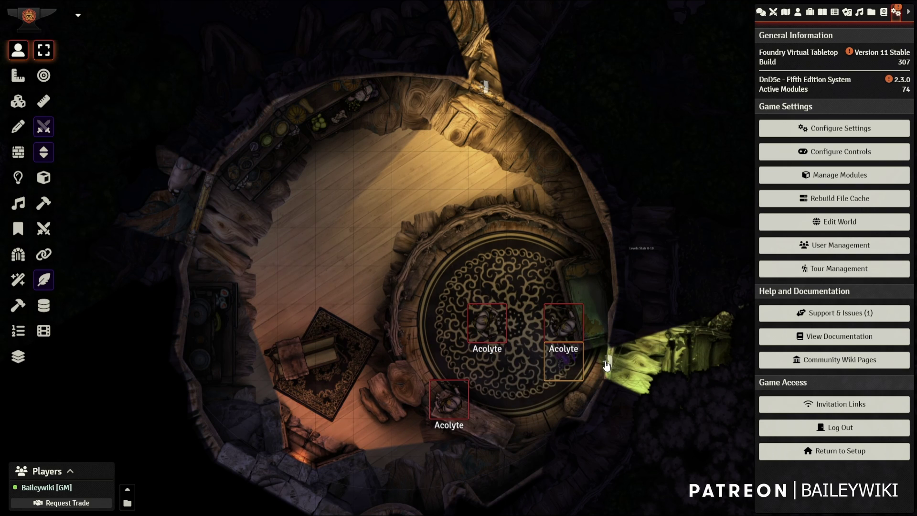
{"action": "key", "text": "Right"}
{"action": "key", "text": "Right"}
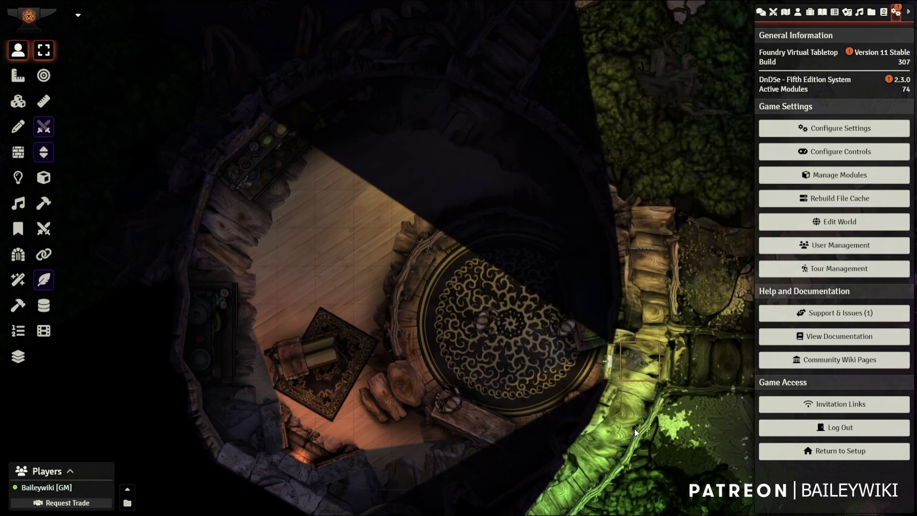
{"action": "key", "text": "Up"}
{"action": "key", "text": "Up"}
{"action": "key", "text": "Up"}
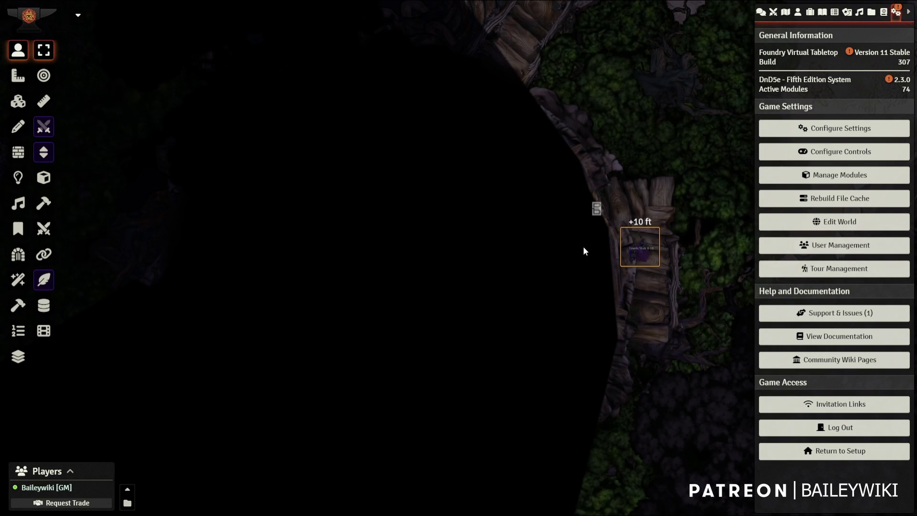
{"action": "key", "text": "Up"}
{"action": "key", "text": "Left"}
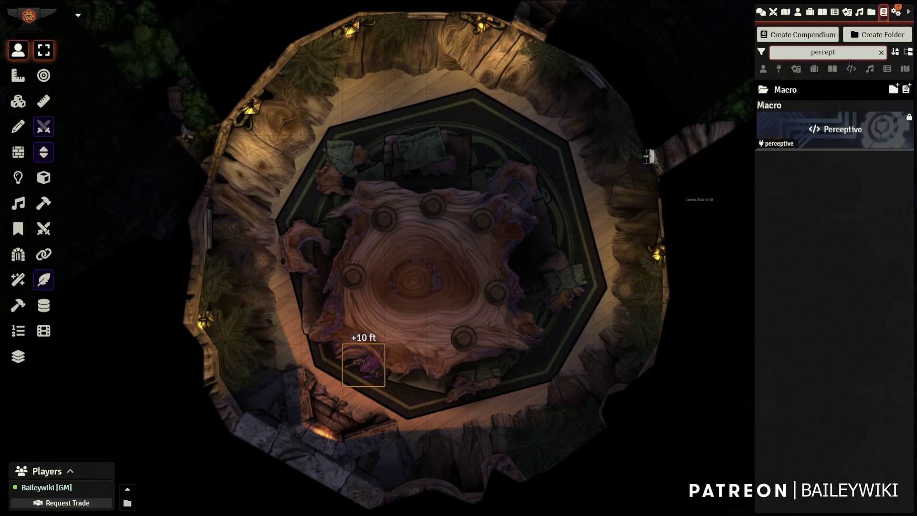
Open the Perceptive compendium and expand its Pf2e folder of four Seek macros
{"action": "left_click", "coordinate": [834, 129]}
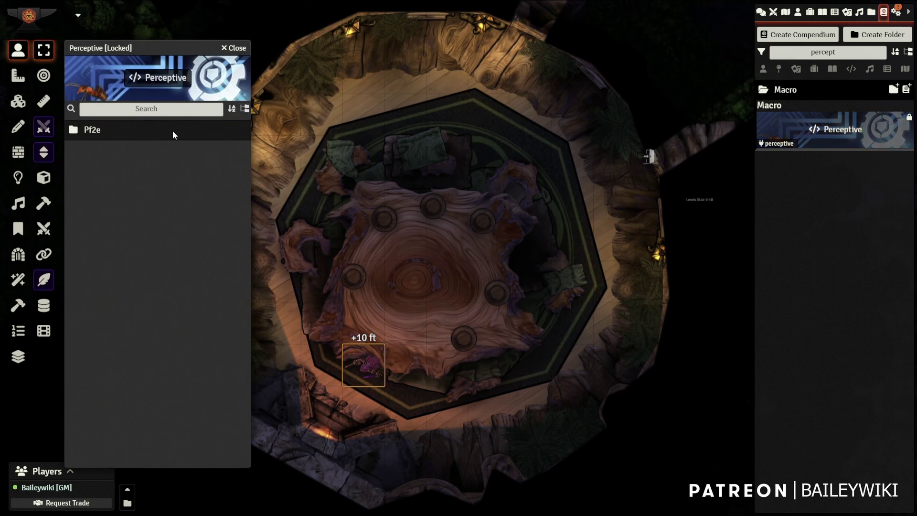
{"action": "left_click", "coordinate": [152, 133]}
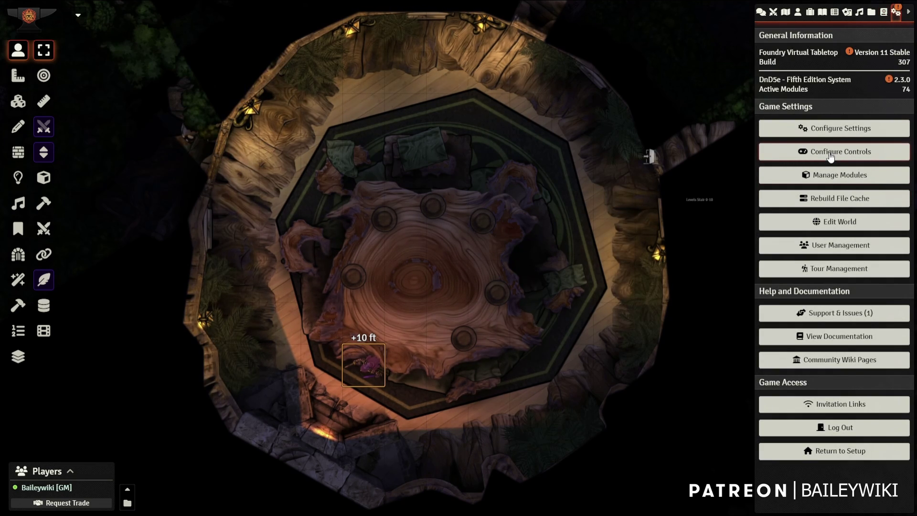
Show the Perceptive key bindings in Configure Controls, then a door wall's Perceptive tab
{"action": "left_click", "coordinate": [810, 152]}
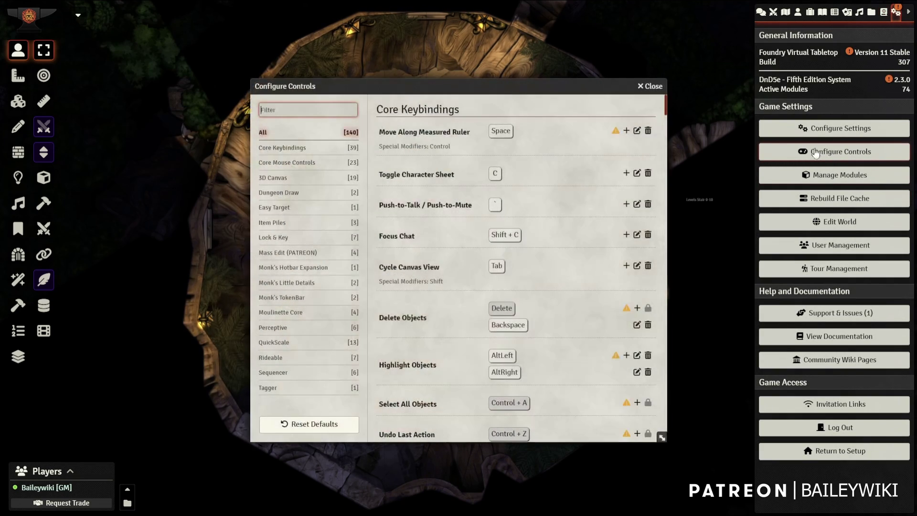
{"action": "left_click", "coordinate": [272, 328]}
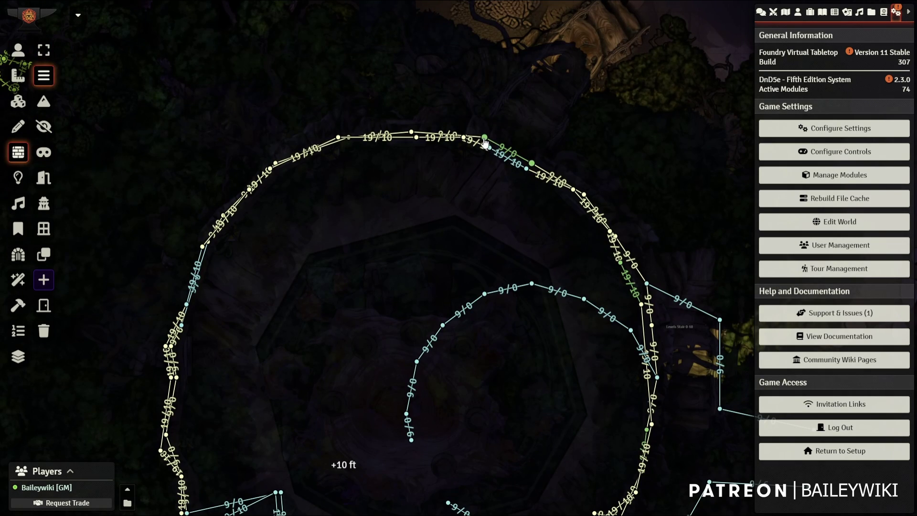
{"action": "double_click", "coordinate": [485, 142]}
{"action": "left_click", "coordinate": [494, 191]}
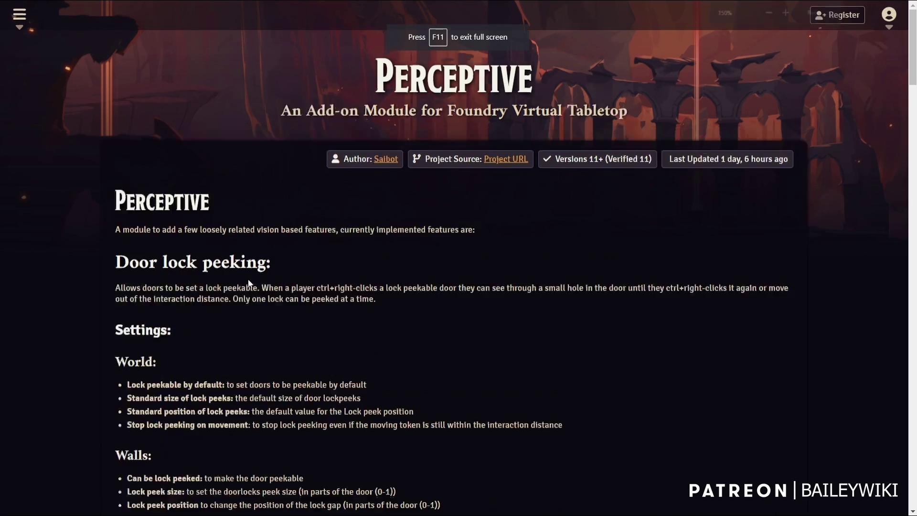
{"action": "scroll", "coordinate": [282, 253], "scroll_direction": "up", "scroll_amount": 6}
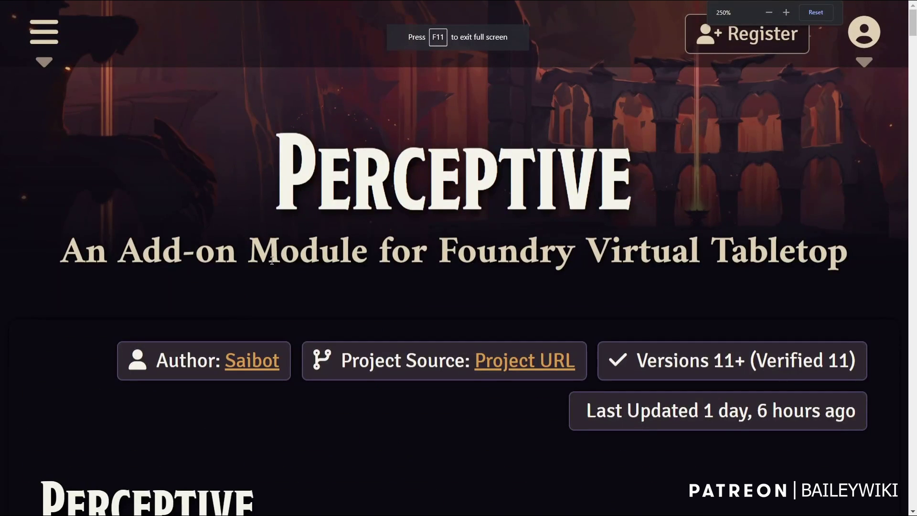
{"action": "scroll", "coordinate": [272, 261], "scroll_direction": "down", "scroll_amount": 3}
{"action": "scroll", "coordinate": [333, 219], "scroll_direction": "up", "scroll_amount": 3}
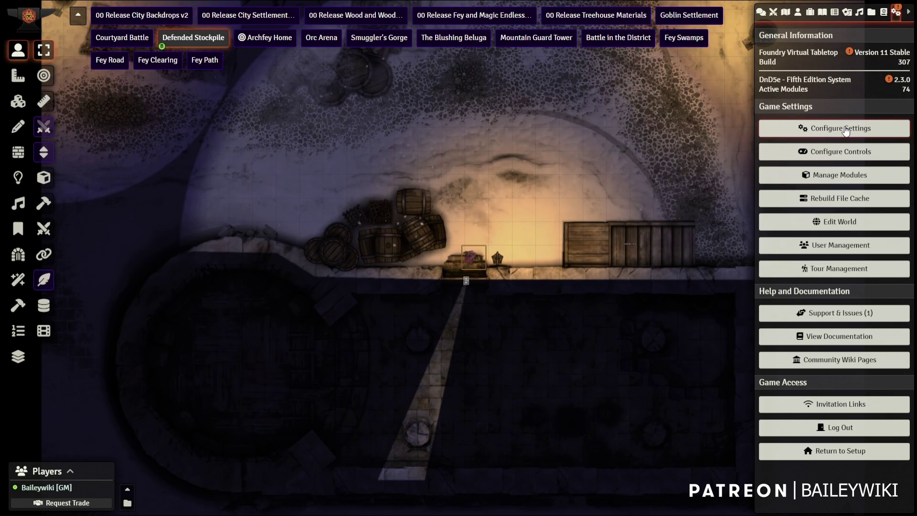
Open the Perceptive module's settings and toggle split interaction distances off and back on
{"action": "left_click", "coordinate": [840, 129]}
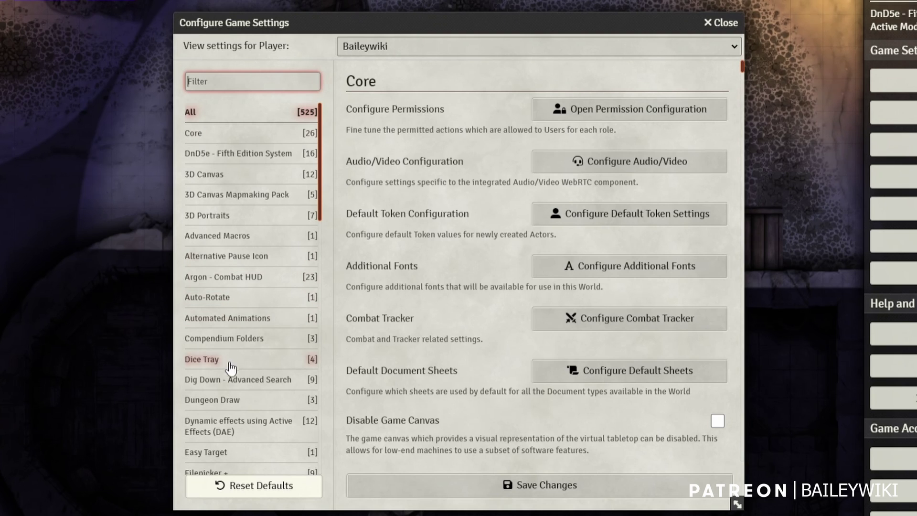
{"action": "scroll", "coordinate": [290, 349], "scroll_direction": "down", "scroll_amount": 10}
{"action": "scroll", "coordinate": [231, 382], "scroll_direction": "down", "scroll_amount": 8}
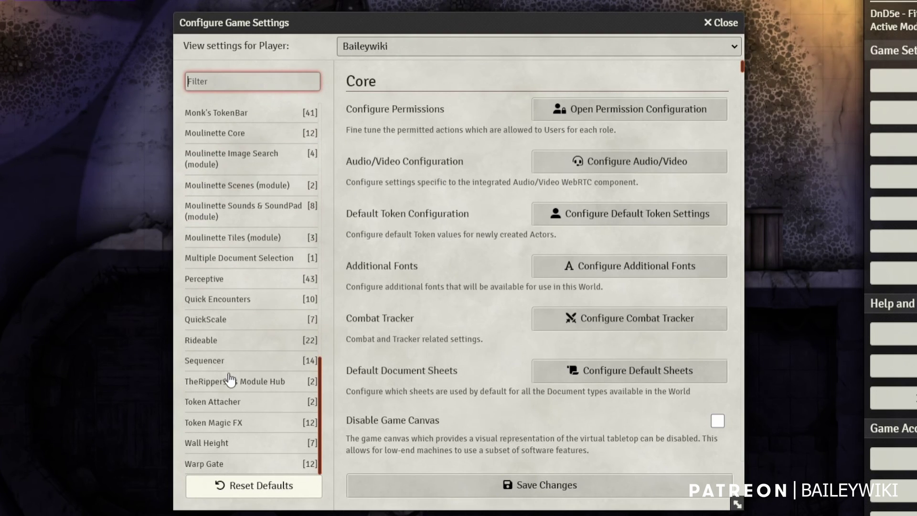
{"action": "left_click", "coordinate": [205, 279]}
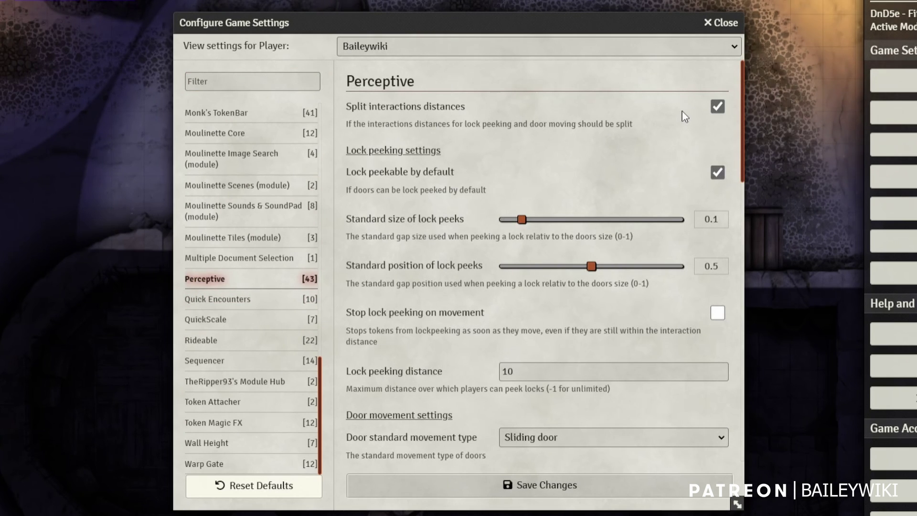
{"action": "left_click", "coordinate": [721, 107]}
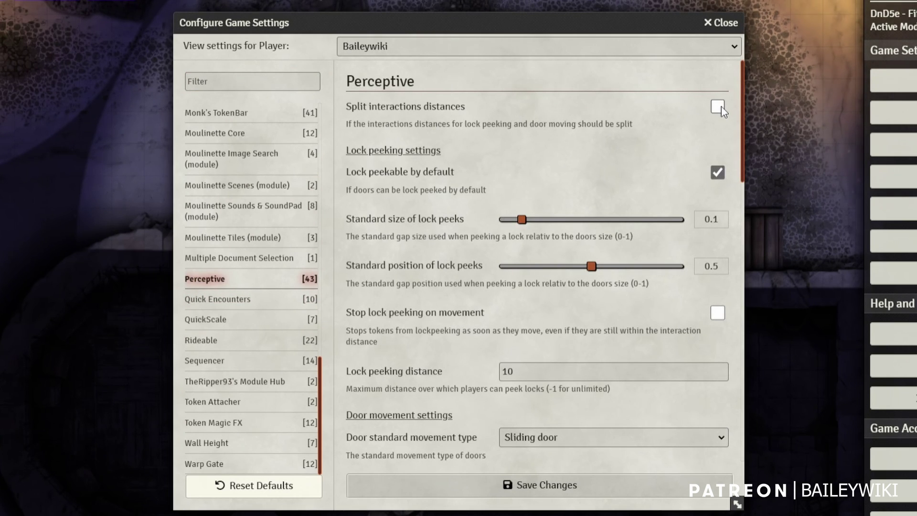
{"action": "left_click", "coordinate": [721, 108]}
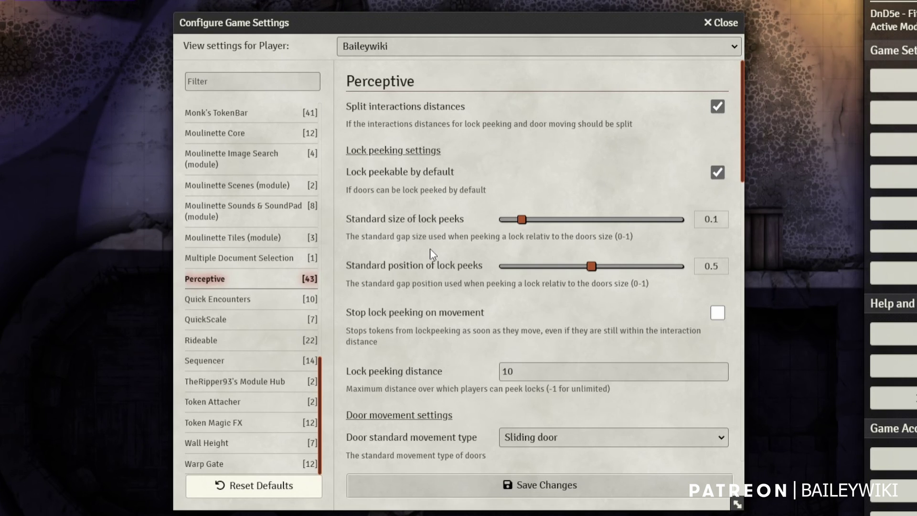
{"action": "scroll", "coordinate": [429, 249], "scroll_direction": "down", "scroll_amount": 2}
{"action": "scroll", "coordinate": [475, 119], "scroll_direction": "up", "scroll_amount": 2}
{"action": "scroll", "coordinate": [462, 356], "scroll_direction": "down", "scroll_amount": 2}
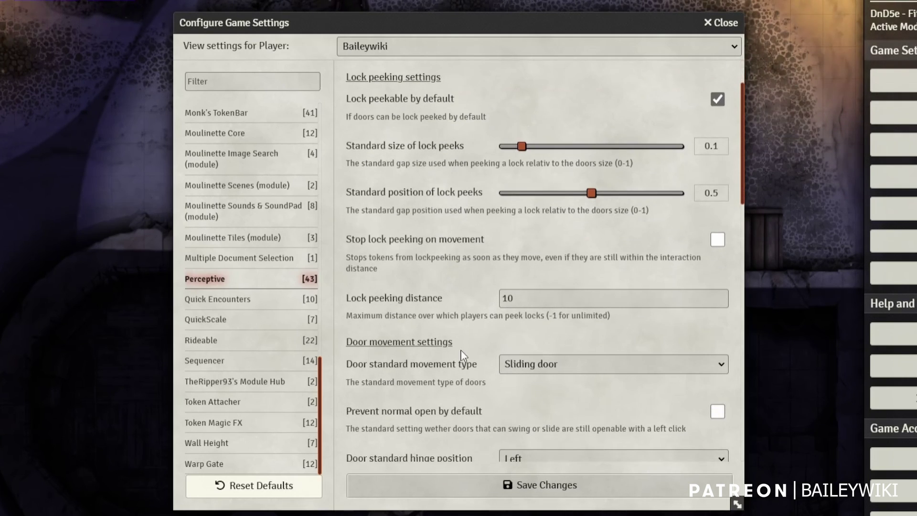
{"action": "scroll", "coordinate": [406, 315], "scroll_direction": "down", "scroll_amount": 8}
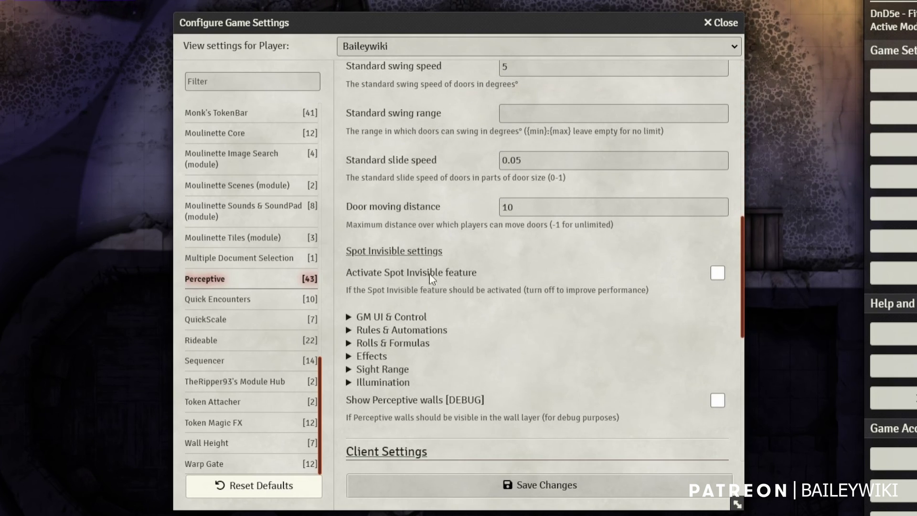
{"action": "scroll", "coordinate": [452, 212], "scroll_direction": "up", "scroll_amount": 8}
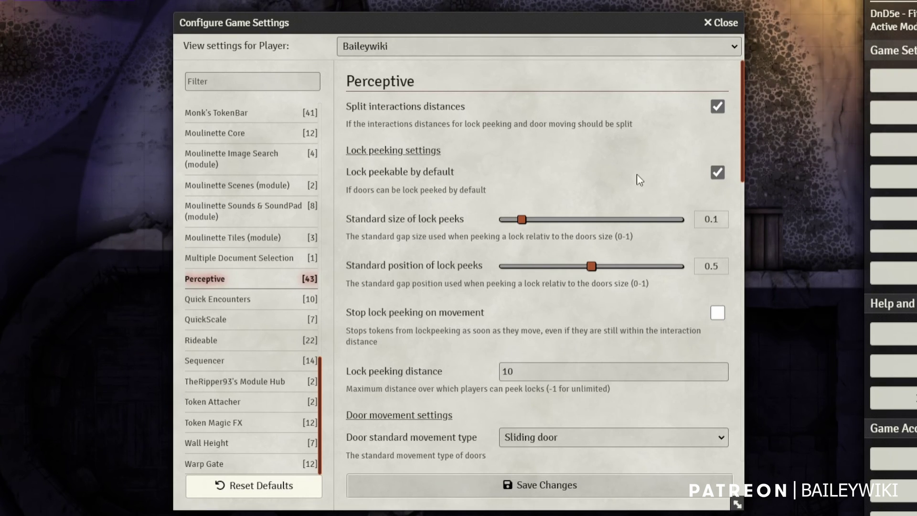
Toggle lock peekable by default, adjust lock peek size and position, and toggle stop-on-movement
{"action": "left_click", "coordinate": [719, 177]}
{"action": "scroll", "coordinate": [461, 175], "scroll_direction": "down", "scroll_amount": 2}
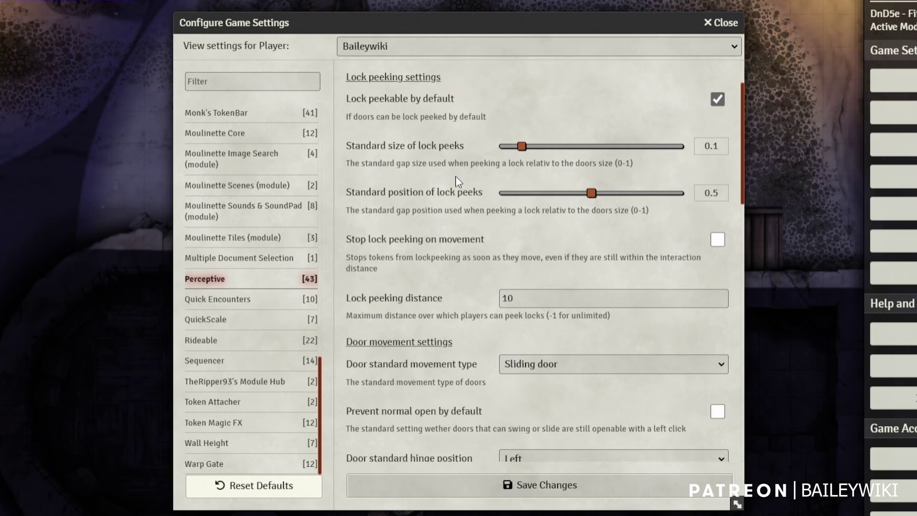
{"action": "mouse_move", "coordinate": [522, 150]}
{"action": "left_mouse_down"}
{"action": "mouse_move", "coordinate": [511, 149]}
{"action": "mouse_move", "coordinate": [523, 150]}
{"action": "left_mouse_up"}
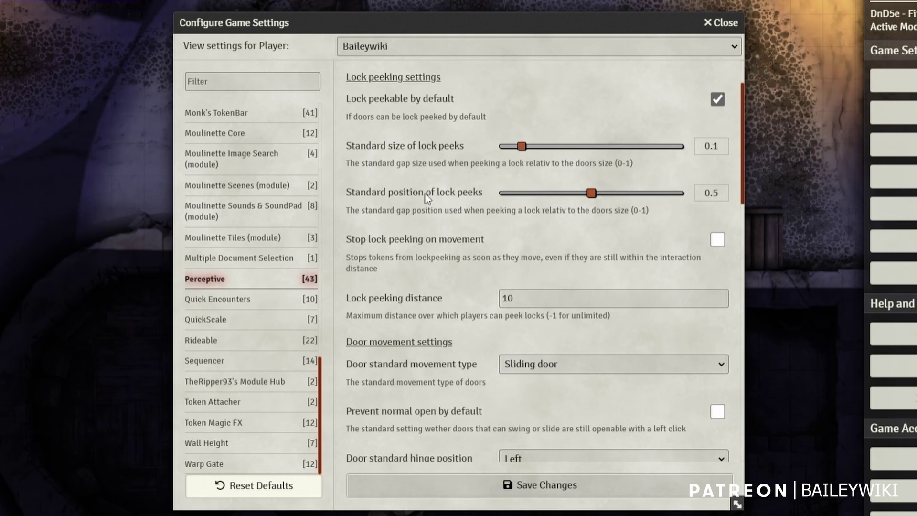
{"action": "mouse_move", "coordinate": [592, 192]}
{"action": "left_mouse_down"}
{"action": "mouse_move", "coordinate": [538, 211]}
{"action": "mouse_move", "coordinate": [523, 195]}
{"action": "mouse_move", "coordinate": [595, 197]}
{"action": "left_mouse_up"}
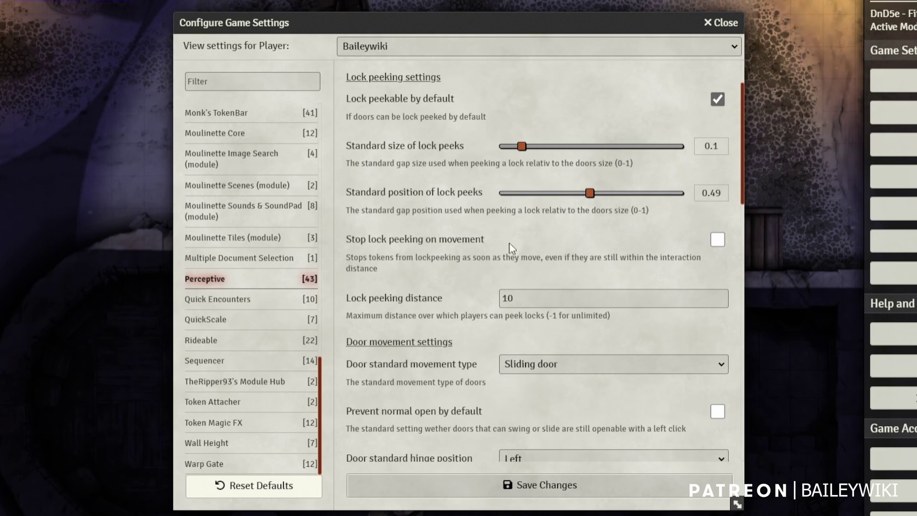
{"action": "scroll", "coordinate": [509, 243], "scroll_direction": "down", "scroll_amount": 2}
{"action": "left_click", "coordinate": [717, 167]}
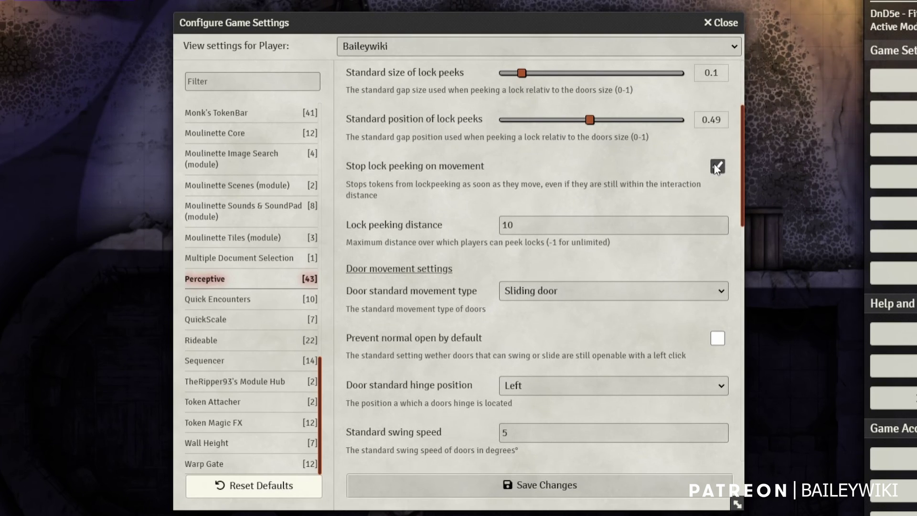
{"action": "left_click", "coordinate": [717, 167]}
Move the settings window aside and drag the purple token beside the chest
{"action": "left_click_drag", "start_coordinate": [566, 24], "coordinate": [262, 27]}
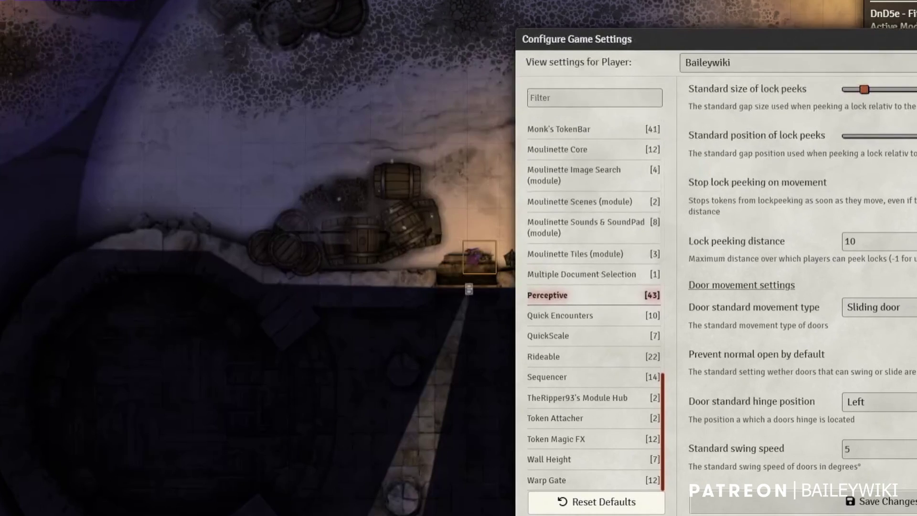
{"action": "left_click_drag", "start_coordinate": [914, 40], "coordinate": [914, 0]}
{"action": "left_click_drag", "start_coordinate": [479, 257], "coordinate": [452, 263]}
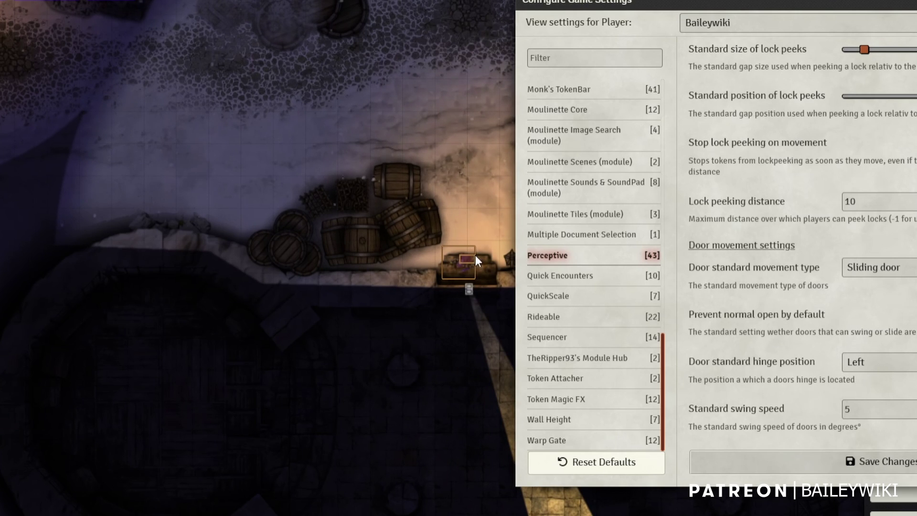
{"action": "left_click_drag", "start_coordinate": [460, 263], "coordinate": [467, 259]}
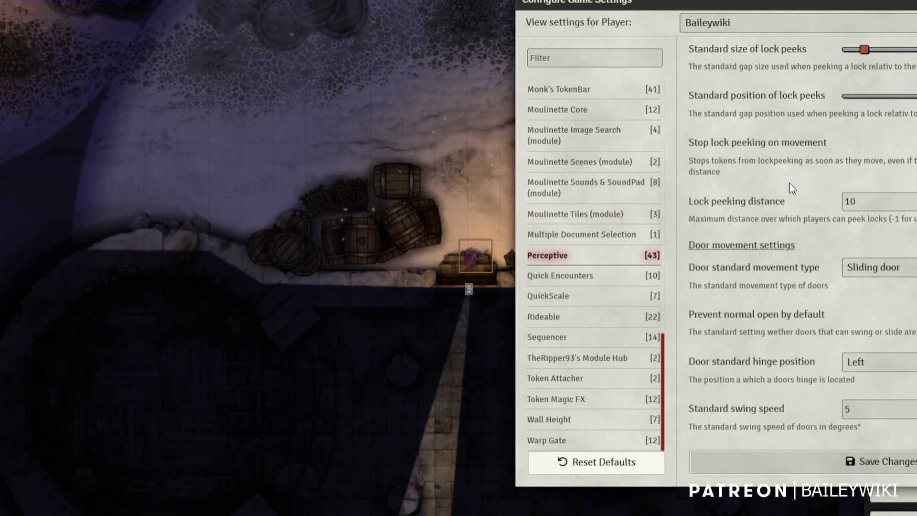
Try lock peeking distance 510, None and Swinging movement, leaving 10 and Sliding, then show walls
{"action": "double_click", "coordinate": [851, 201]}
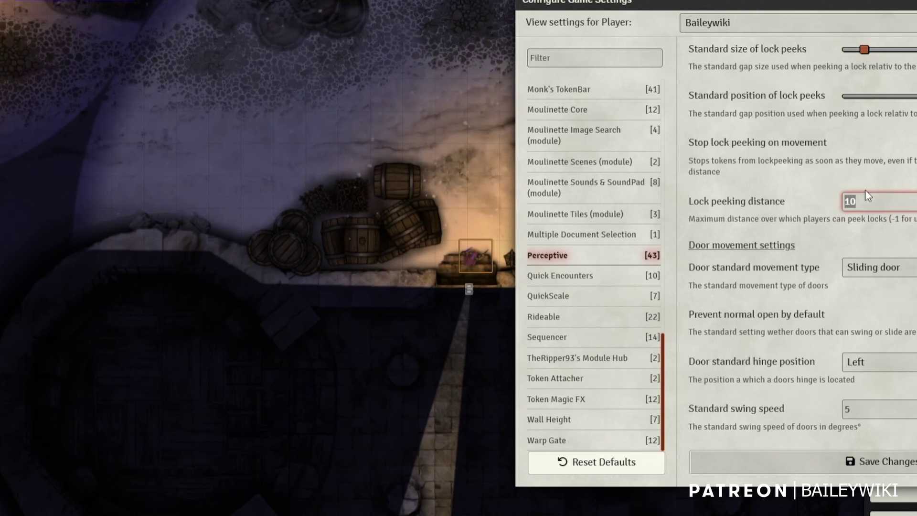
{"action": "type", "text": "5"}
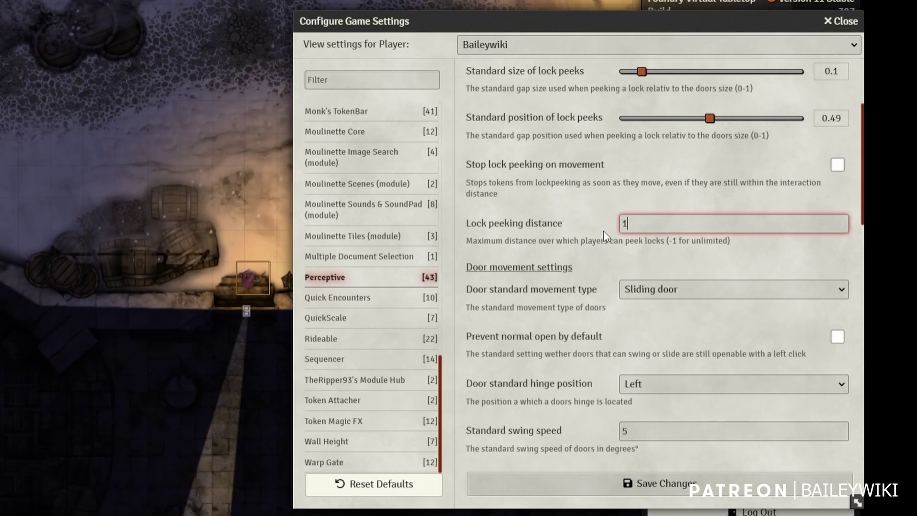
{"action": "type", "text": "10"}
{"action": "key", "text": "Tab"}
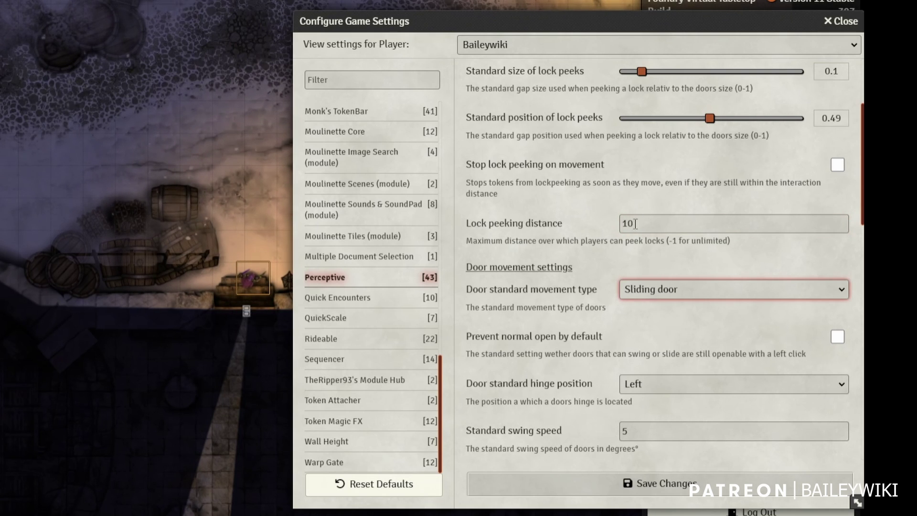
{"action": "left_click", "coordinate": [674, 289]}
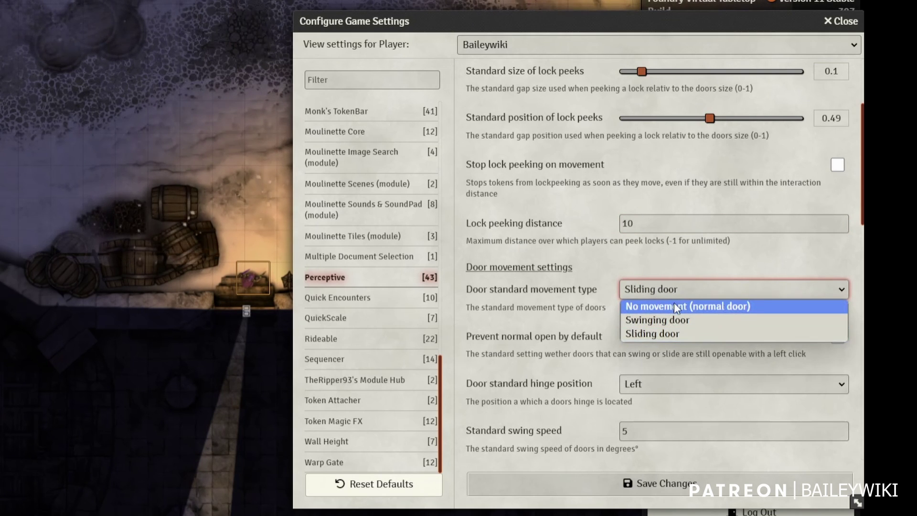
{"action": "left_click", "coordinate": [674, 305]}
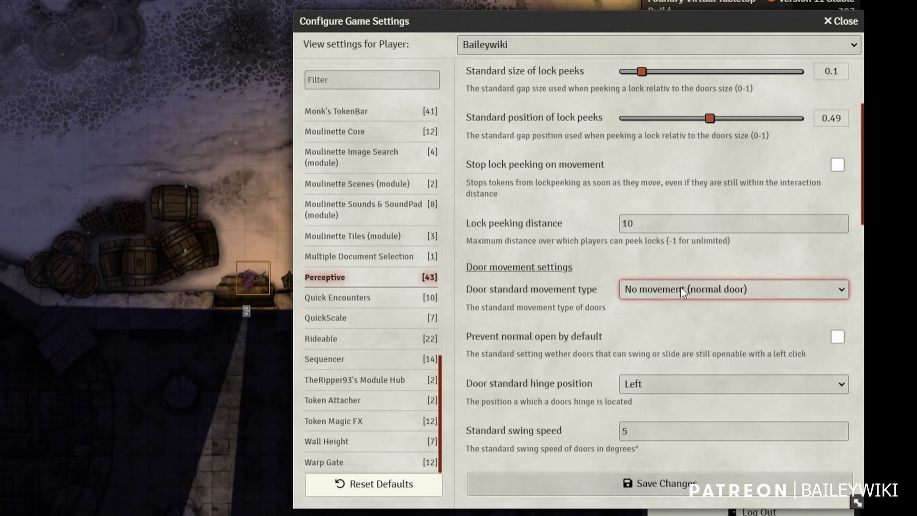
{"action": "left_click", "coordinate": [691, 286]}
{"action": "left_click", "coordinate": [652, 322]}
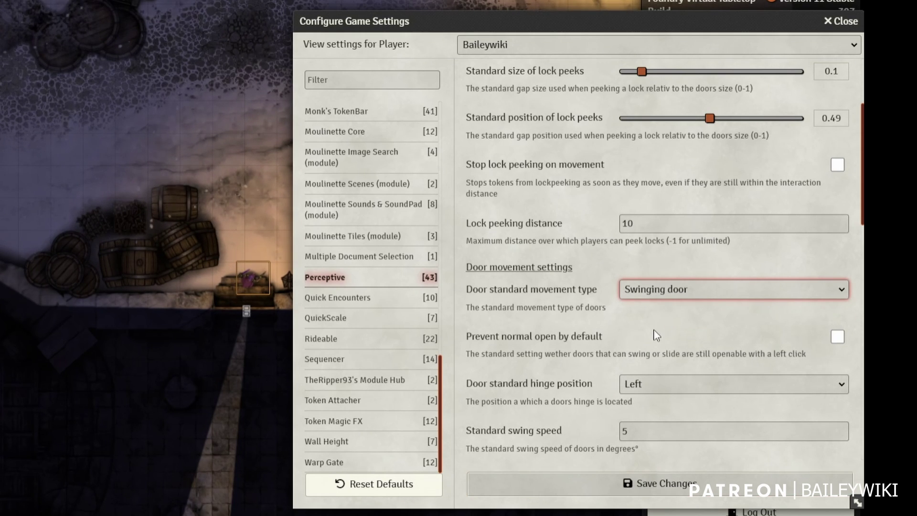
{"action": "left_click", "coordinate": [664, 288]}
{"action": "left_click", "coordinate": [663, 332]}
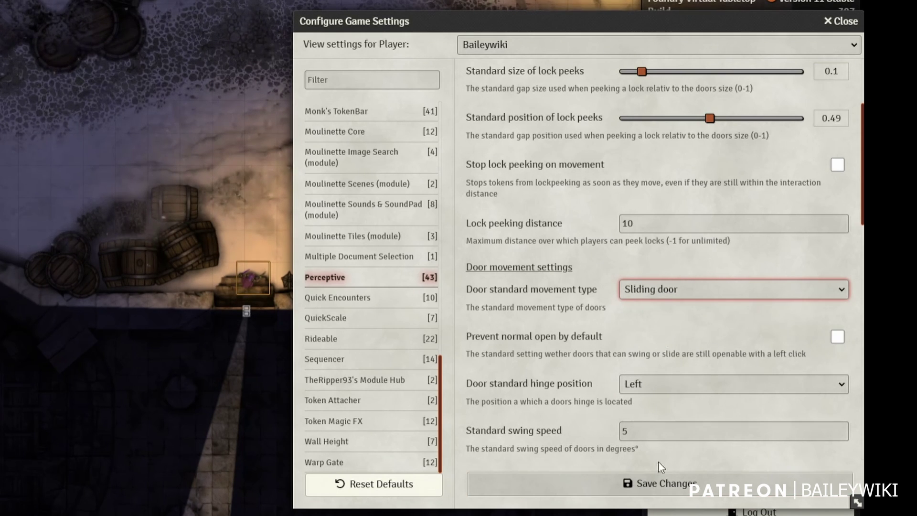
{"action": "left_click", "coordinate": [1, 158]}
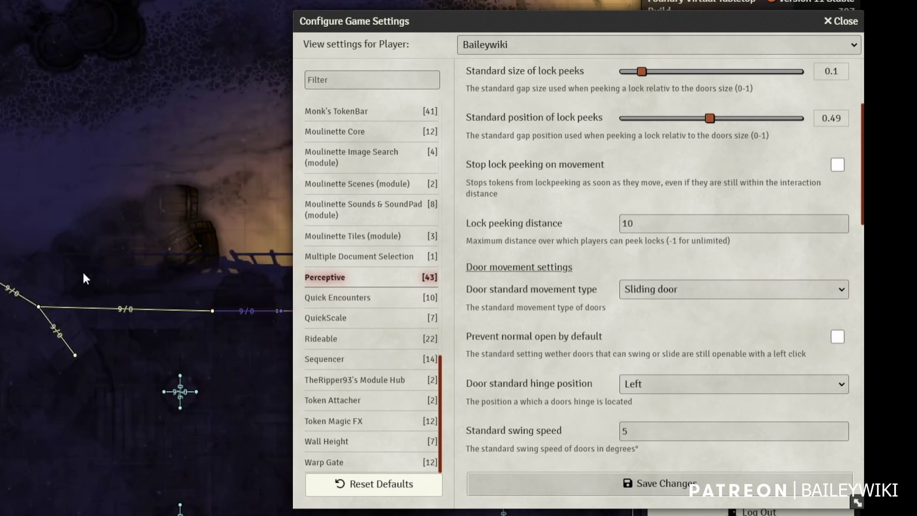
Set the door wall from (2600, 3150) to (2812, 3150) to Swinging door under Perceptive
{"action": "double_click", "coordinate": [212, 314]}
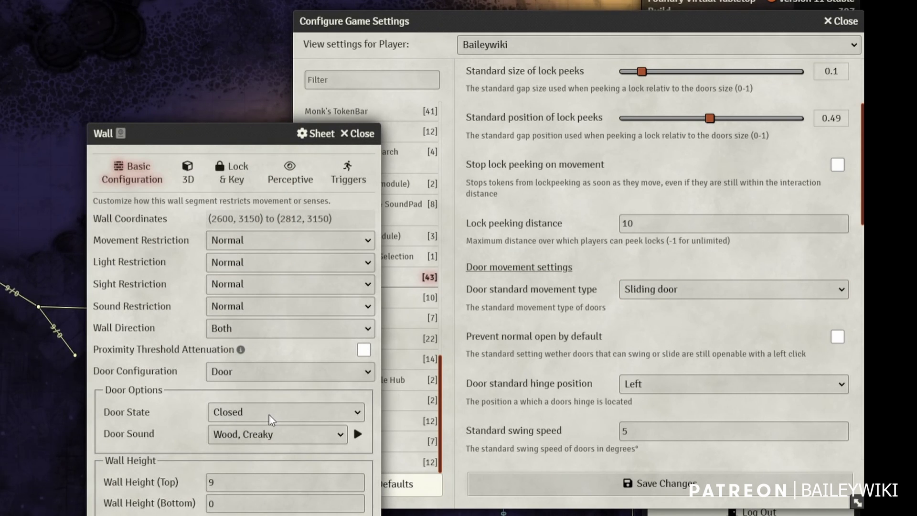
{"action": "left_click", "coordinate": [289, 173]}
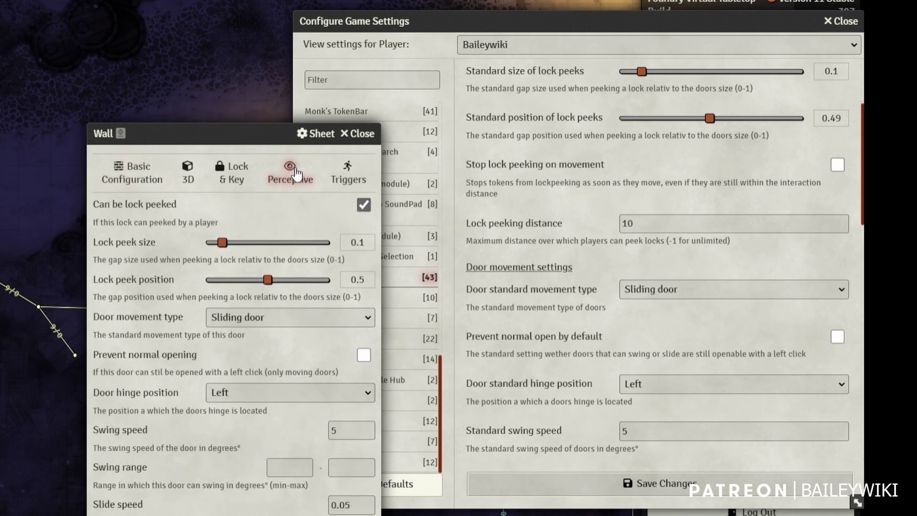
{"action": "left_click", "coordinate": [281, 316]}
{"action": "left_click", "coordinate": [268, 348]}
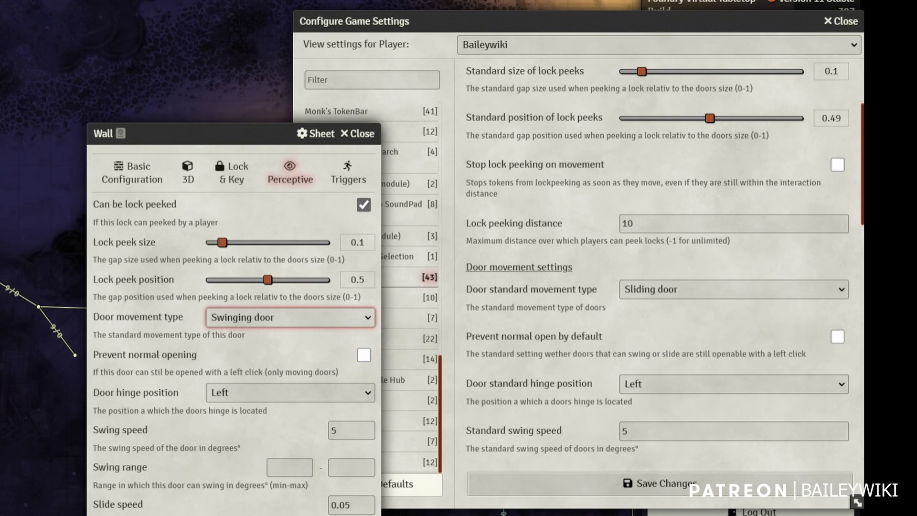
{"action": "left_click", "coordinate": [196, 514]}
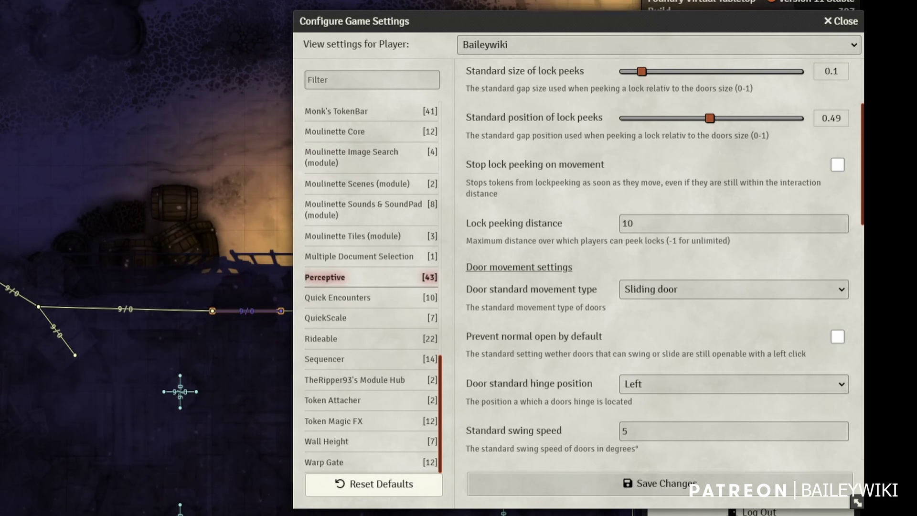
Select the token above the door, zoom in, and scroll-wheel the door partly open and shut
{"action": "left_click", "coordinate": [259, 285]}
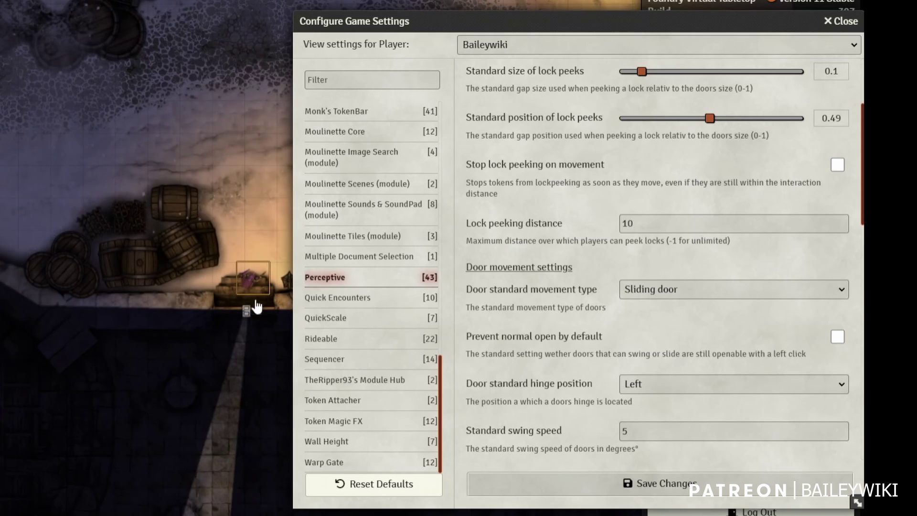
{"action": "scroll", "coordinate": [252, 372], "scroll_direction": "up", "scroll_amount": 5}
{"action": "scroll", "coordinate": [253, 386], "scroll_direction": "up", "scroll_amount": 3}
{"action": "left_click_drag", "start_coordinate": [253, 387], "coordinate": [1, 315]}
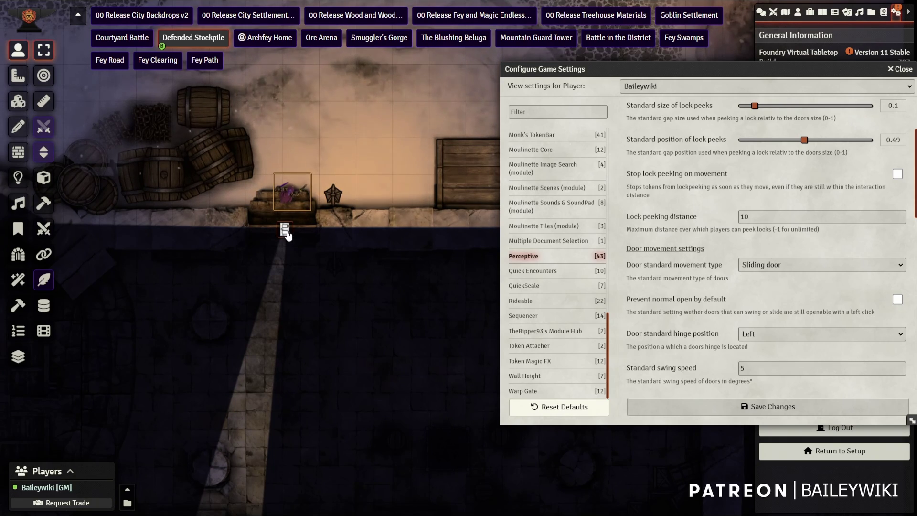
{"action": "scroll", "coordinate": [1, 246], "scroll_direction": "up", "scroll_amount": 8}
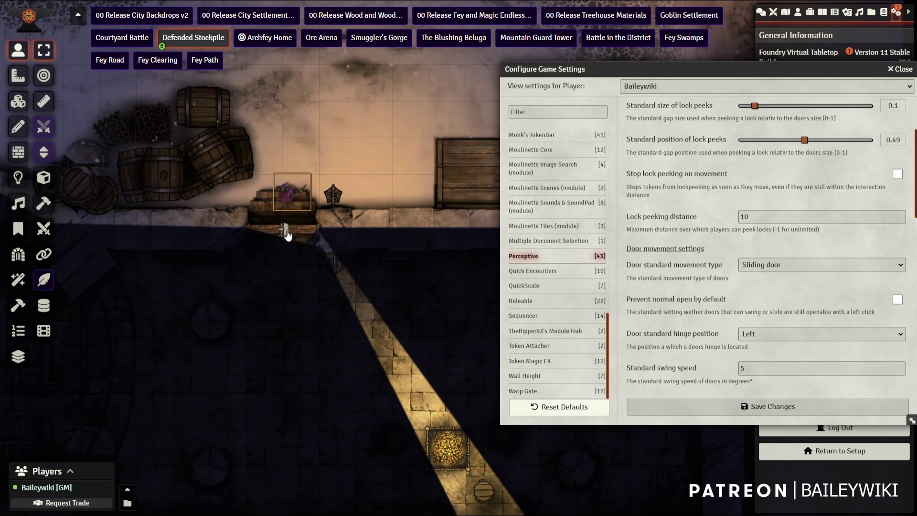
{"action": "scroll", "coordinate": [287, 236], "scroll_direction": "down", "scroll_amount": 10}
{"action": "scroll", "coordinate": [287, 235], "scroll_direction": "up", "scroll_amount": 4}
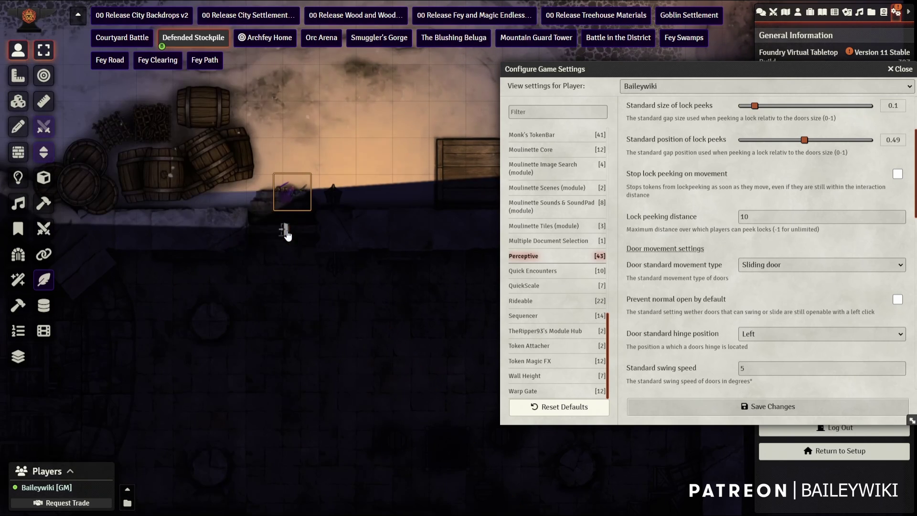
Open and close the door, then tick Prevent normal open by default in Perceptive settings
{"action": "left_click", "coordinate": [285, 231]}
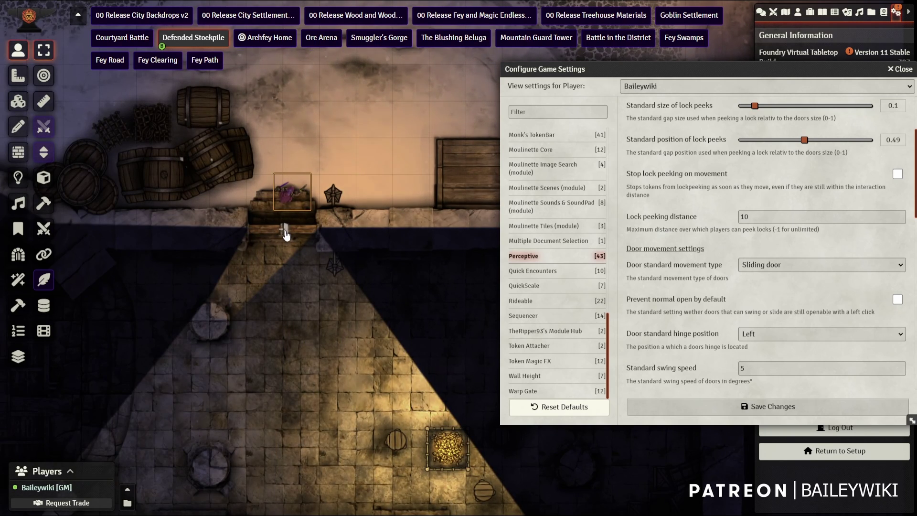
{"action": "left_click", "coordinate": [285, 231]}
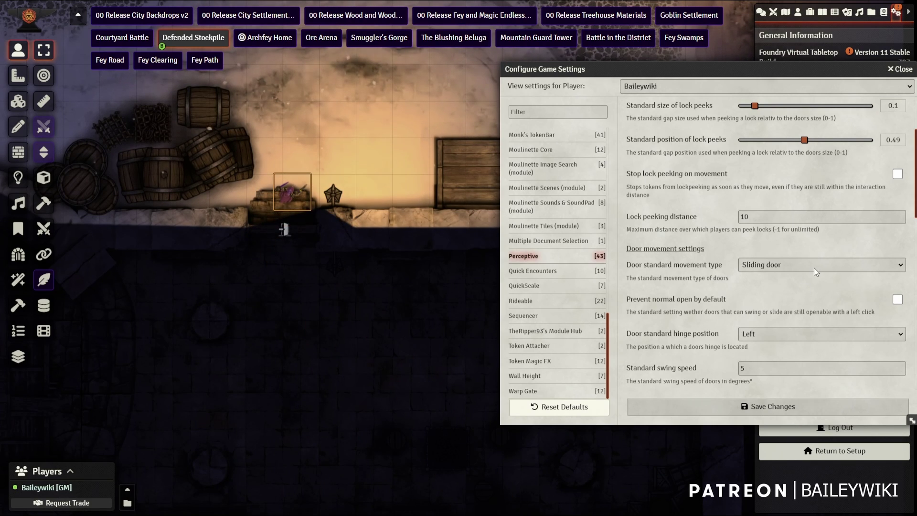
{"action": "scroll", "coordinate": [707, 299], "scroll_direction": "down", "scroll_amount": 3}
{"action": "left_click", "coordinate": [896, 192]}
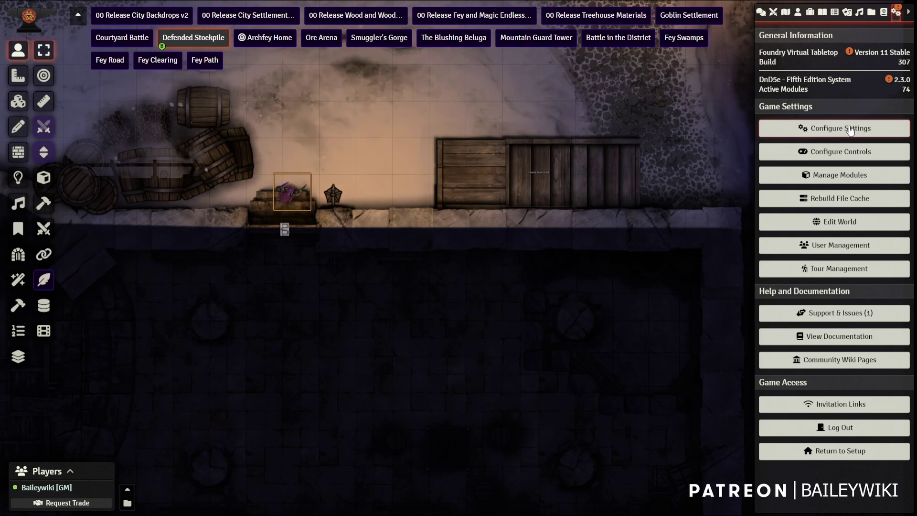
Enter 0:20 as the Standard swing range in the Perceptive settings
{"action": "left_click", "coordinate": [848, 129]}
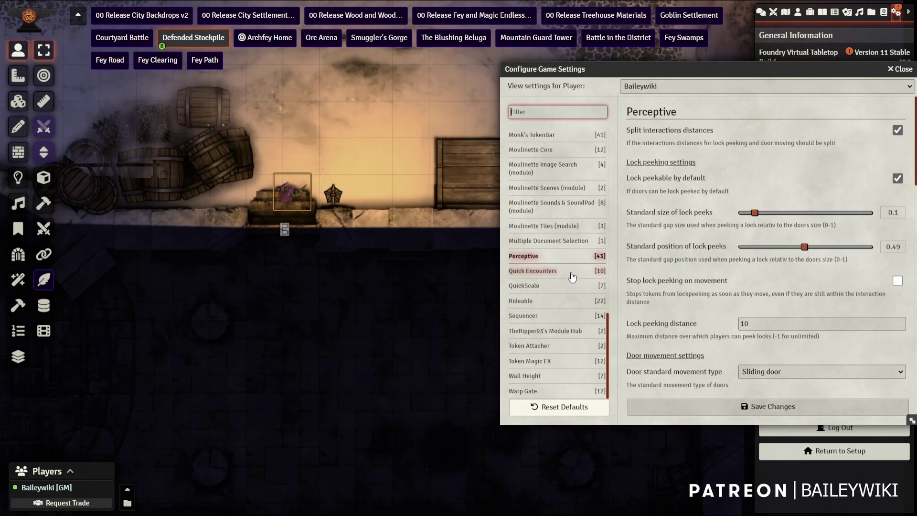
{"action": "scroll", "coordinate": [695, 277], "scroll_direction": "down", "scroll_amount": 1}
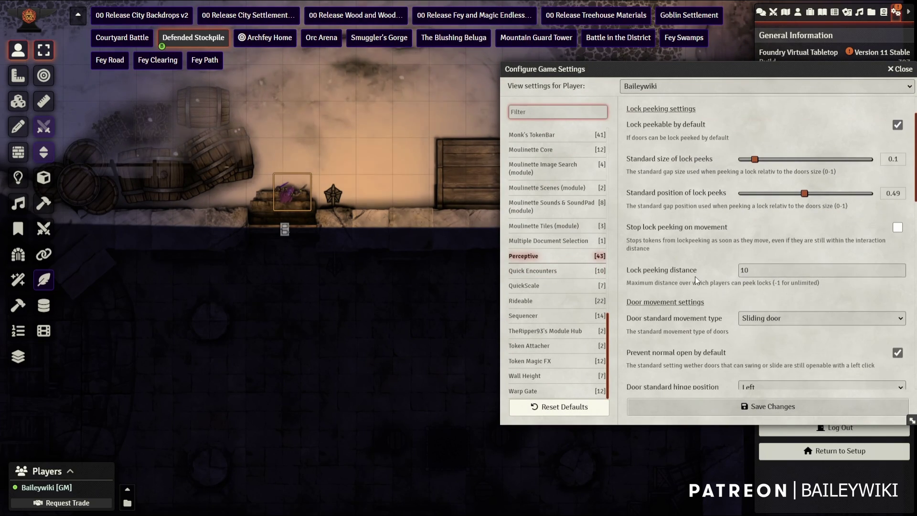
{"action": "scroll", "coordinate": [695, 276], "scroll_direction": "down", "scroll_amount": 1}
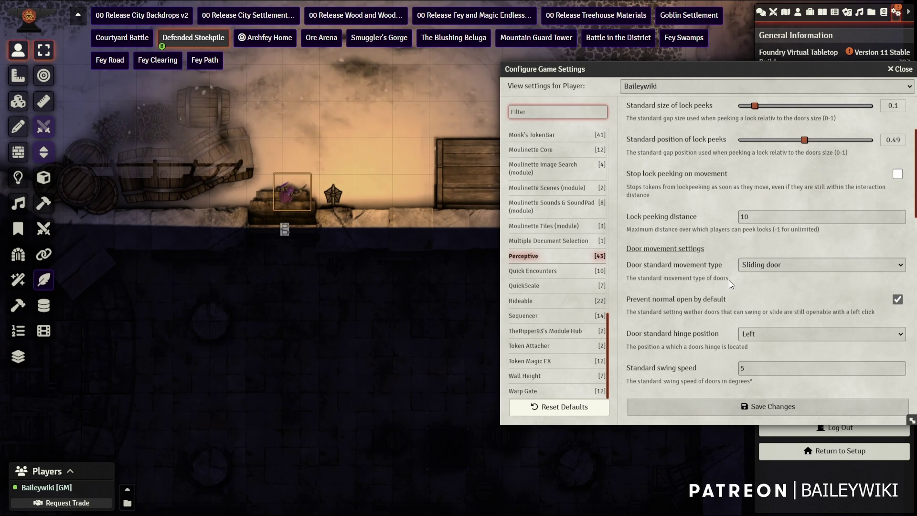
{"action": "scroll", "coordinate": [730, 277], "scroll_direction": "down", "scroll_amount": 2}
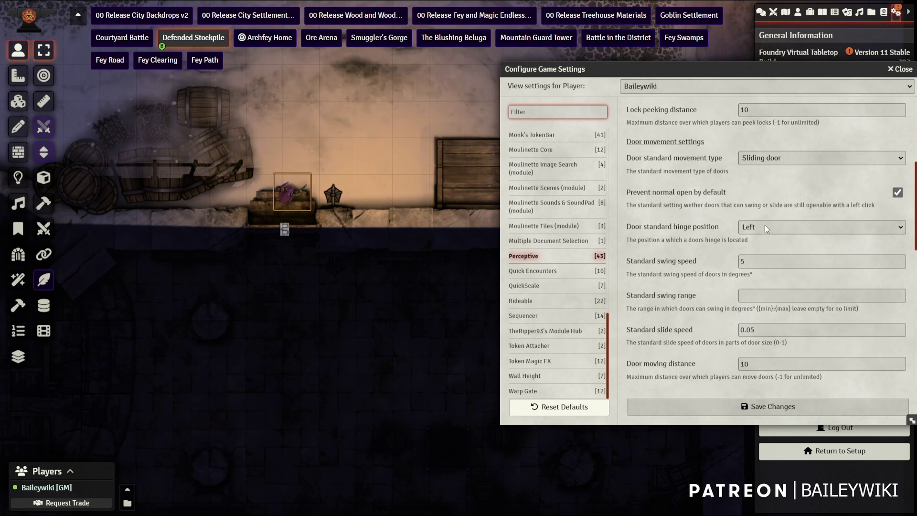
{"action": "left_click", "coordinate": [761, 264]}
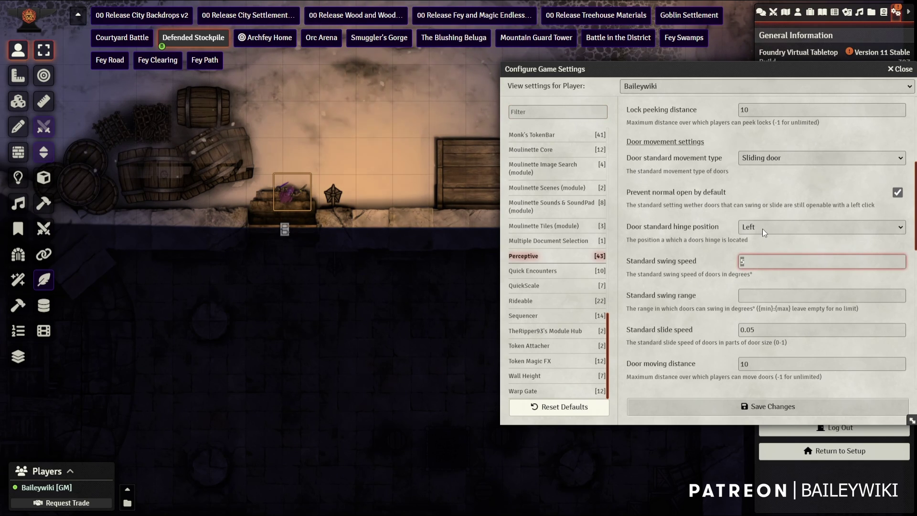
{"action": "scroll", "coordinate": [760, 221], "scroll_direction": "down", "scroll_amount": 2}
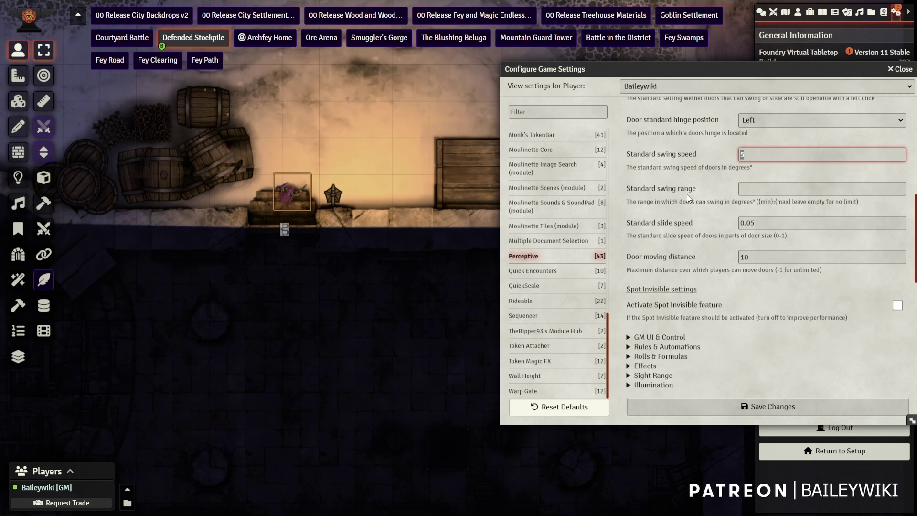
{"action": "left_click", "coordinate": [792, 189]}
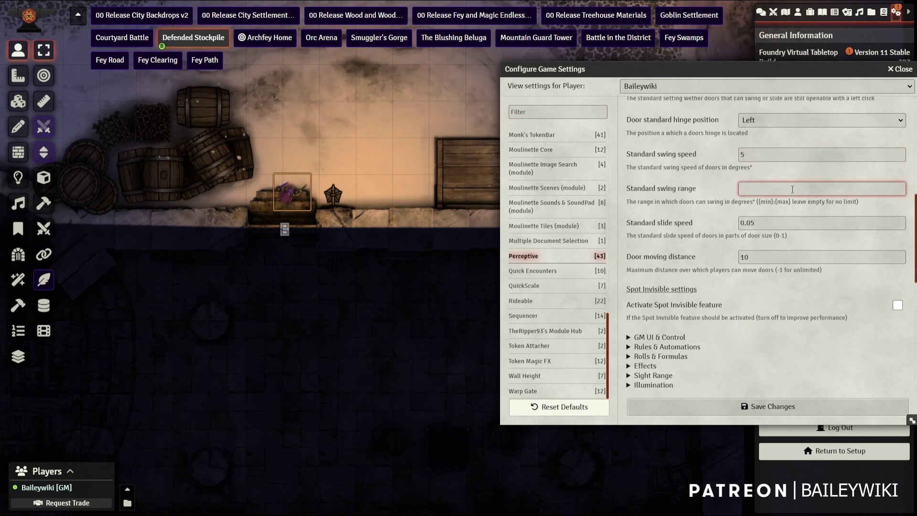
{"action": "type", "text": "20"}
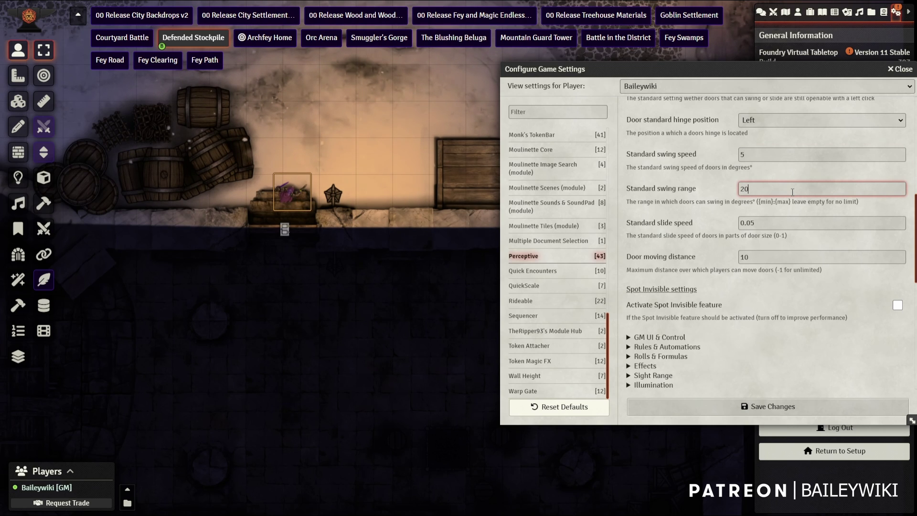
{"action": "key", "text": "Tab"}
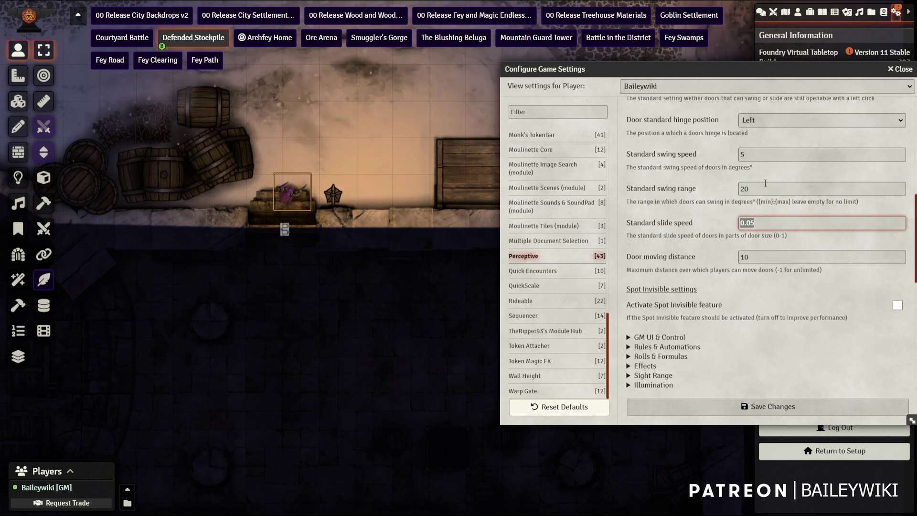
{"action": "key", "text": "shift+Tab"}
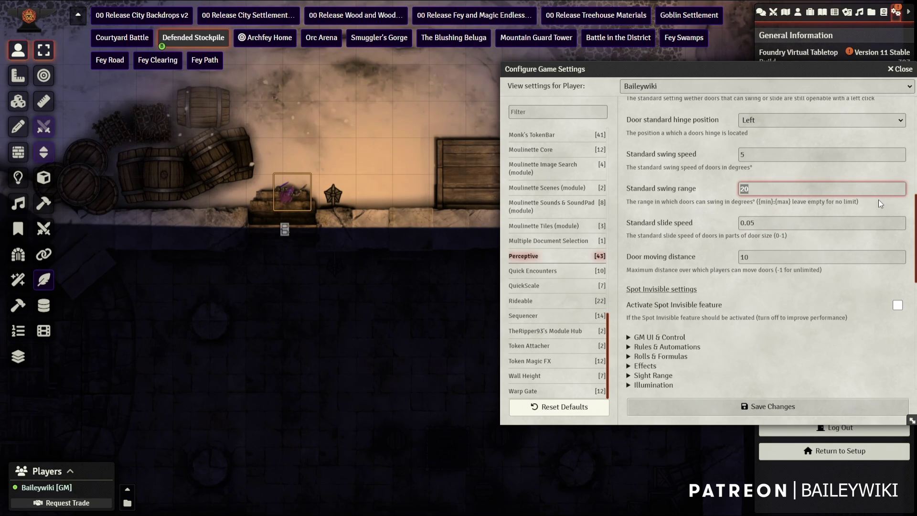
{"action": "type", "text": "0"}
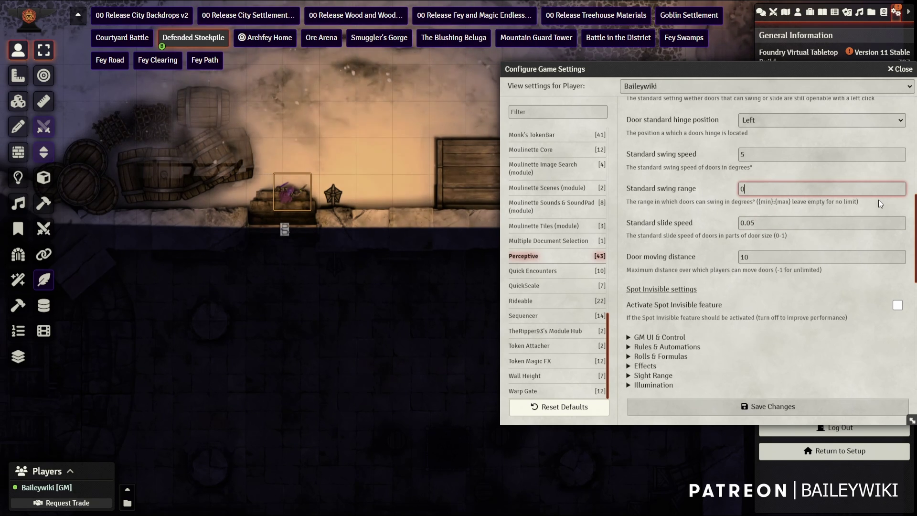
{"action": "type", "text": ":20"}
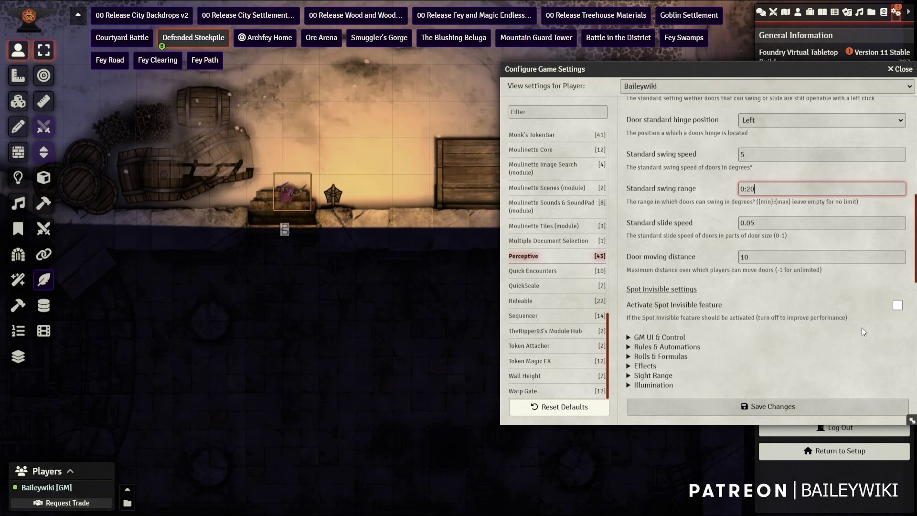
Save the module settings, give the door wall a 0–20 swing range, then select the stairs token
{"action": "left_click", "coordinate": [761, 406]}
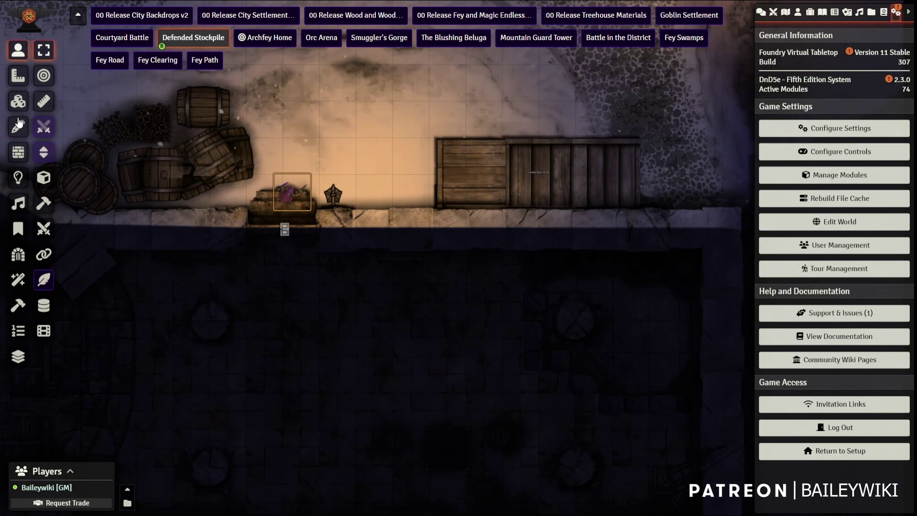
{"action": "left_click", "coordinate": [18, 152]}
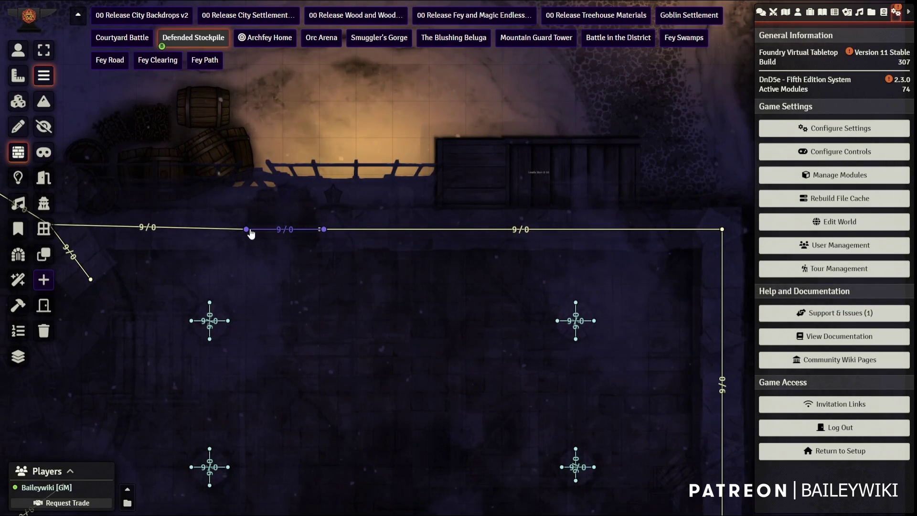
{"action": "double_click", "coordinate": [249, 232]}
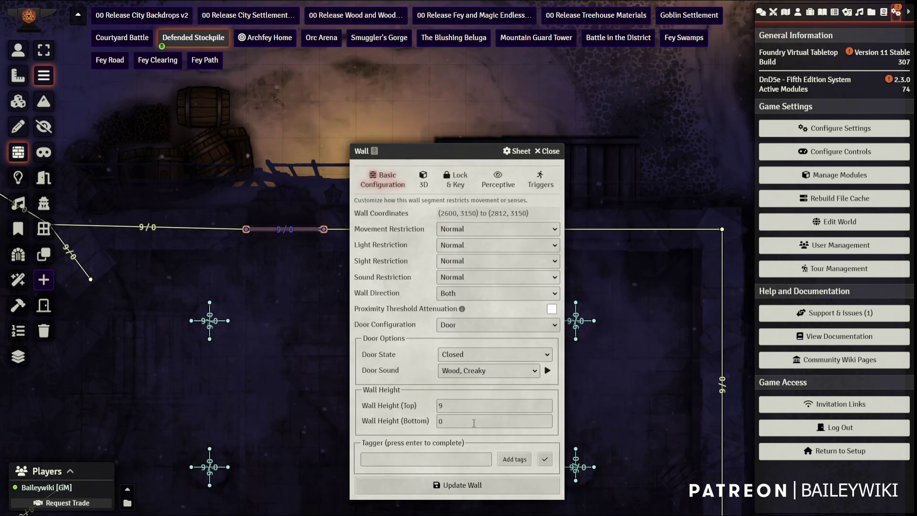
{"action": "left_click", "coordinate": [498, 179]}
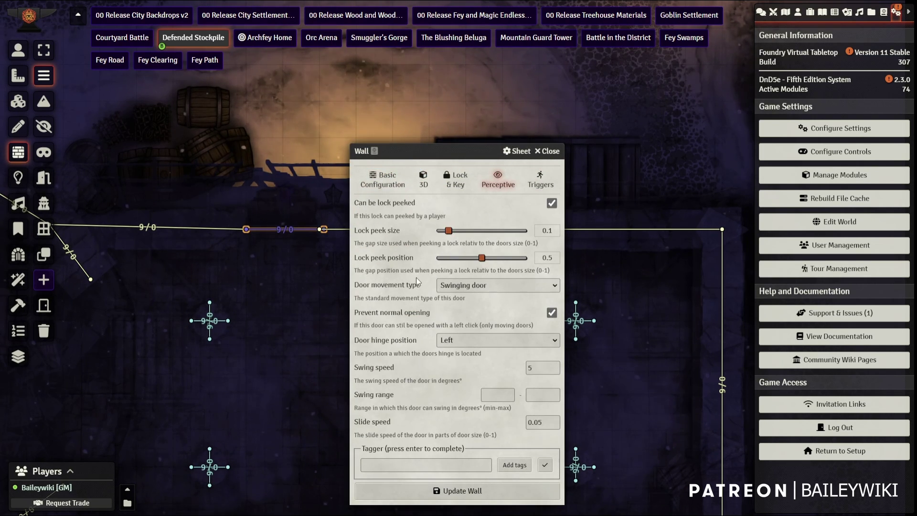
{"action": "left_click", "coordinate": [494, 393]}
{"action": "type", "text": "0"}
{"action": "key", "text": "Tab"}
{"action": "type", "text": "20"}
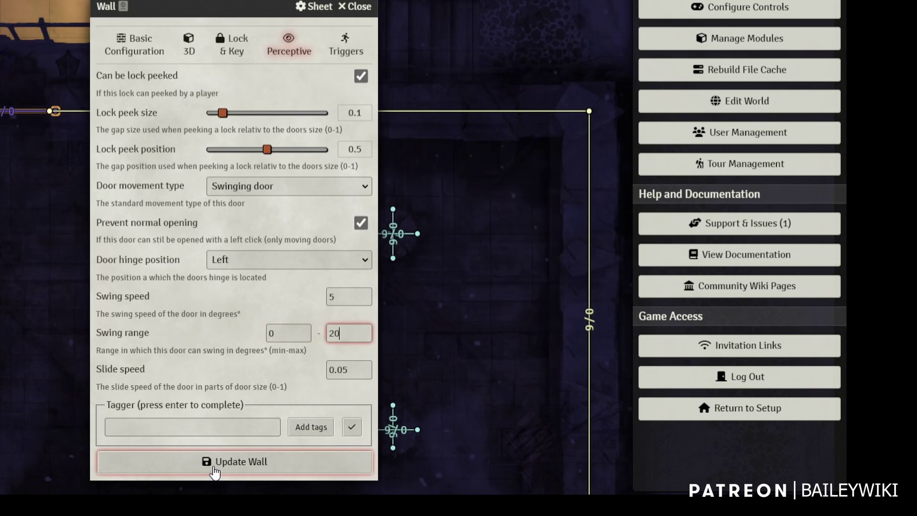
{"action": "left_click", "coordinate": [219, 461]}
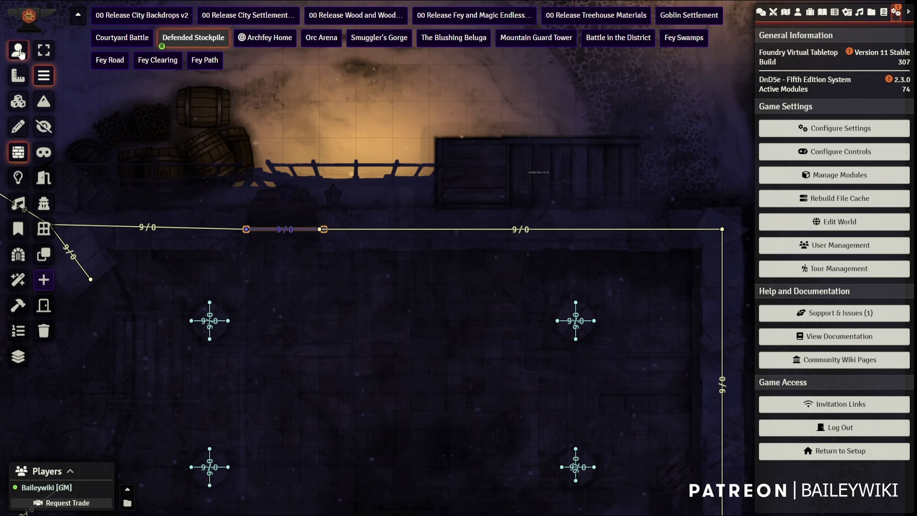
{"action": "left_click", "coordinate": [18, 49]}
{"action": "left_click", "coordinate": [290, 192]}
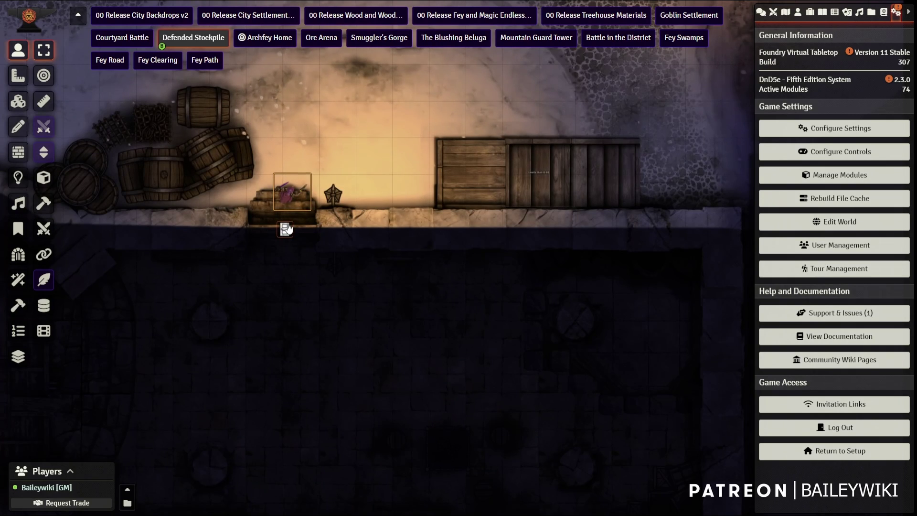
Open and close the door twice to test its limited 0–20 swing
{"action": "left_click", "coordinate": [285, 229]}
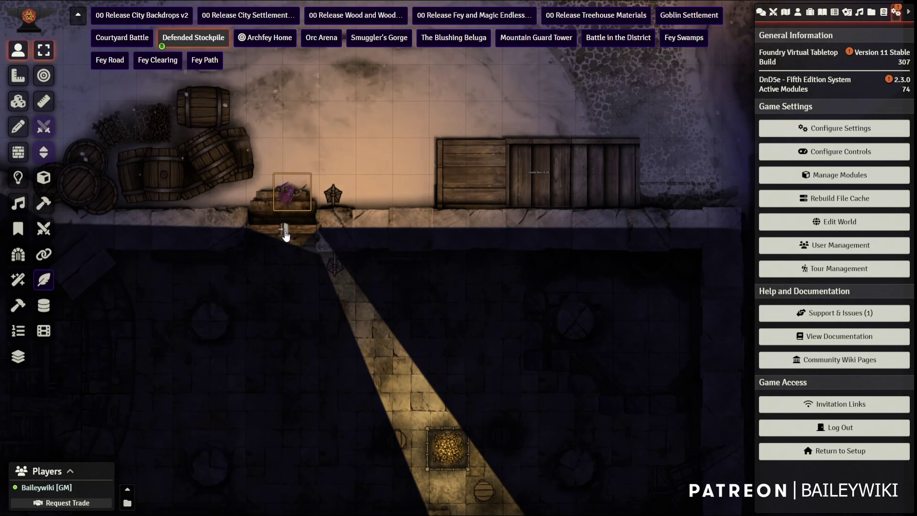
{"action": "left_click", "coordinate": [285, 231]}
{"action": "left_click", "coordinate": [284, 231]}
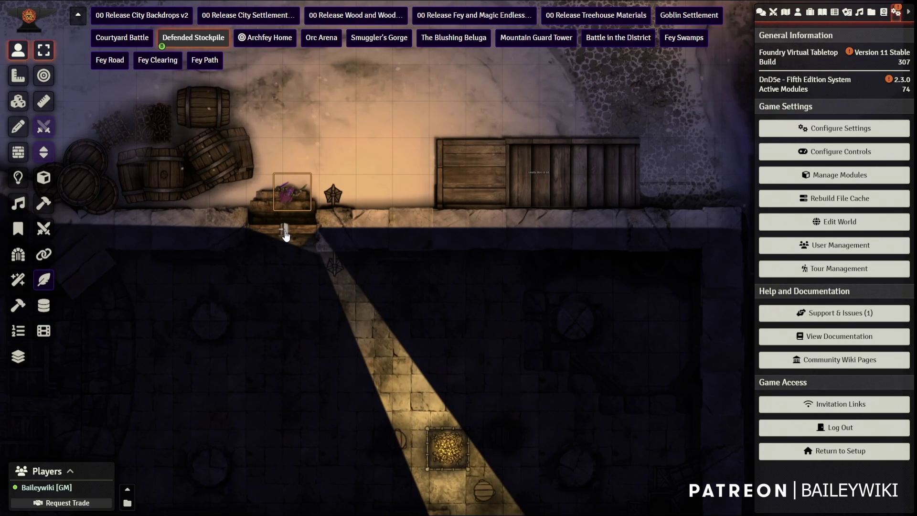
{"action": "left_click", "coordinate": [284, 230]}
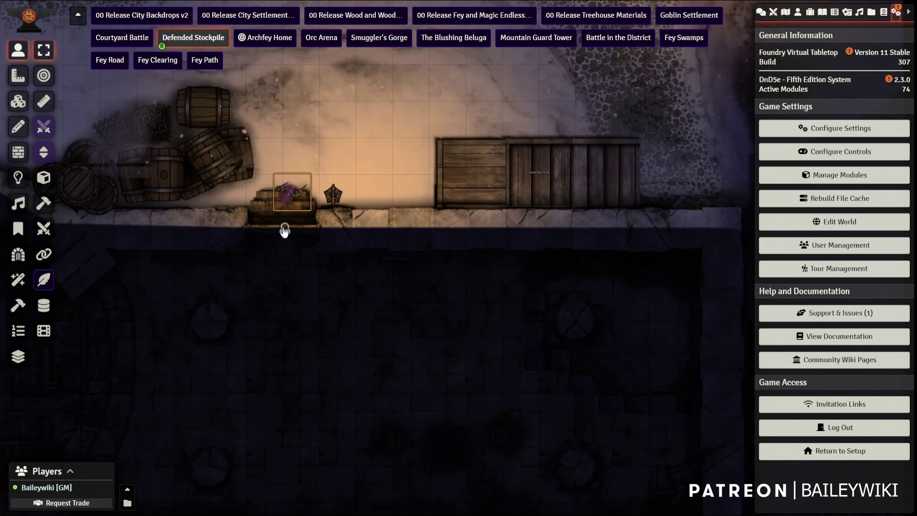
Change the door wall's Perceptive movement type to Sliding door and update the wall
{"action": "left_click", "coordinate": [18, 152]}
{"action": "double_click", "coordinate": [248, 231]}
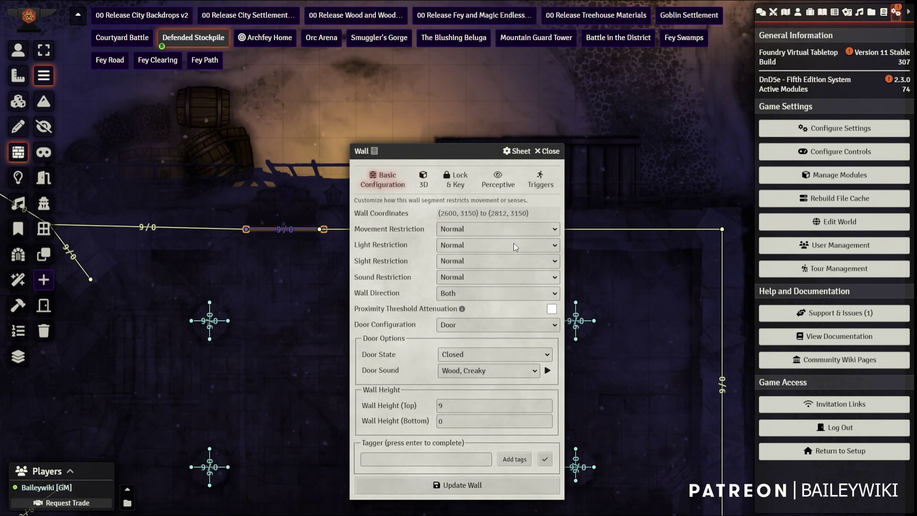
{"action": "left_click", "coordinate": [499, 185]}
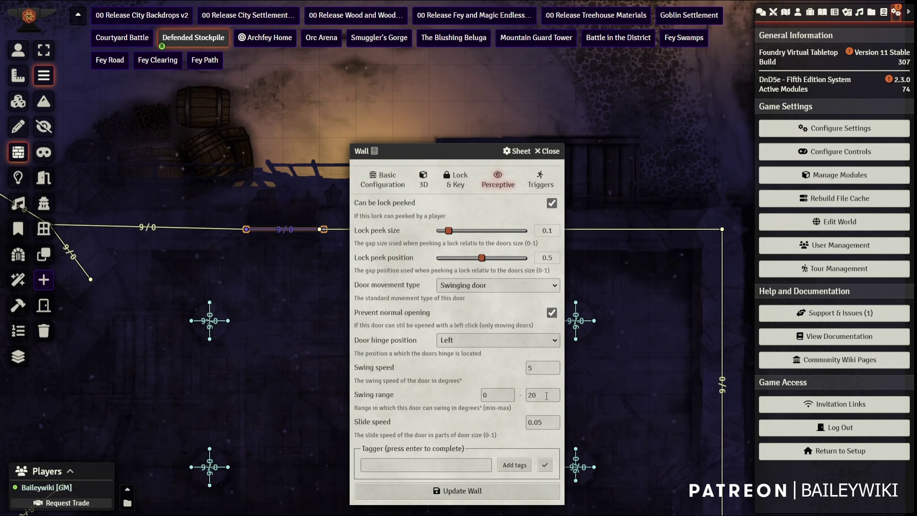
{"action": "left_click", "coordinate": [506, 283]}
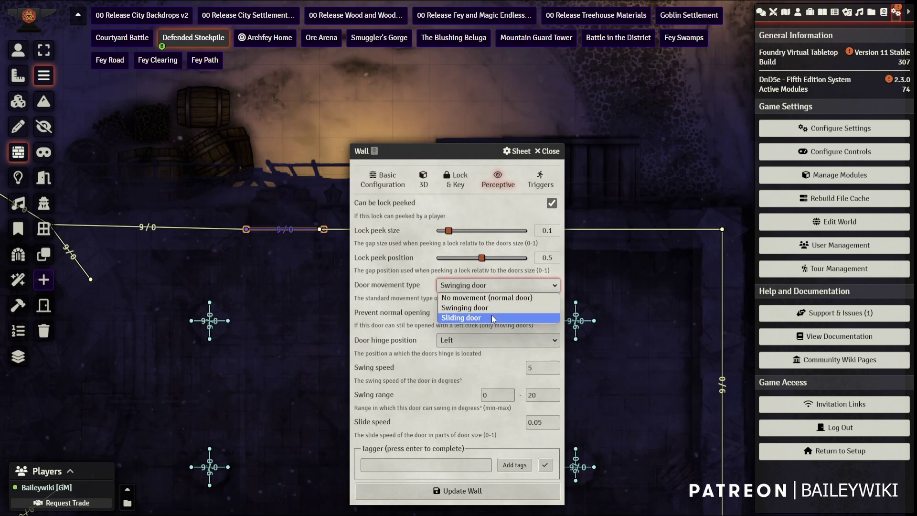
{"action": "left_click", "coordinate": [491, 314]}
{"action": "left_click", "coordinate": [481, 492]}
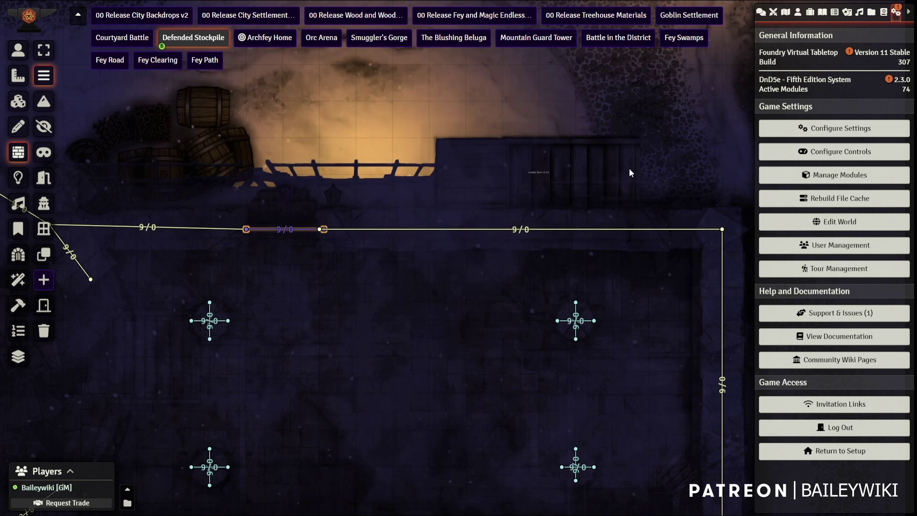
Open Perceptive's settings and review the standard slide speed and door moving distance values
{"action": "left_click", "coordinate": [844, 133]}
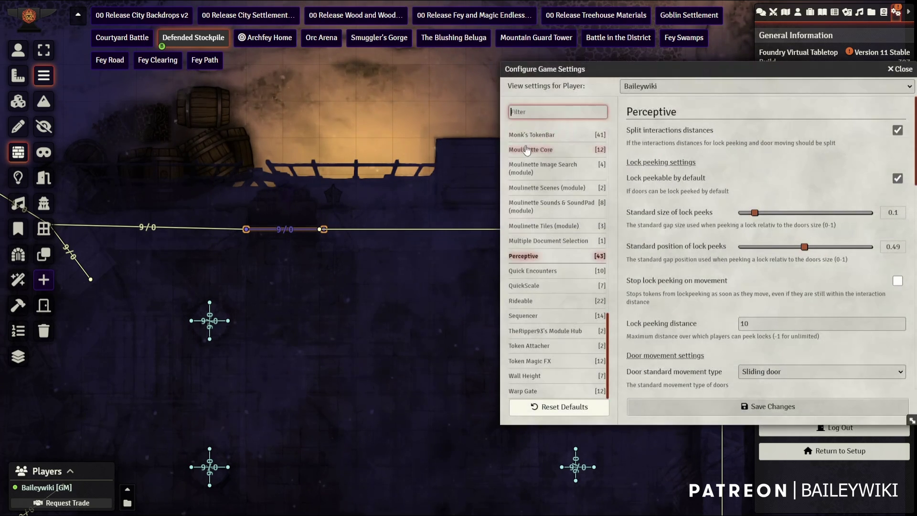
{"action": "scroll", "coordinate": [689, 282], "scroll_direction": "down", "scroll_amount": 5}
{"action": "scroll", "coordinate": [689, 282], "scroll_direction": "down", "scroll_amount": 2}
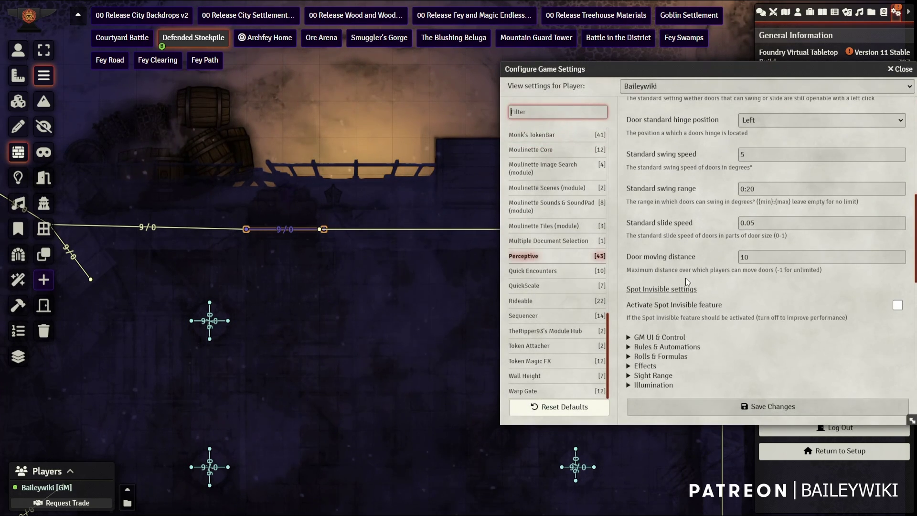
{"action": "double_click", "coordinate": [743, 222]}
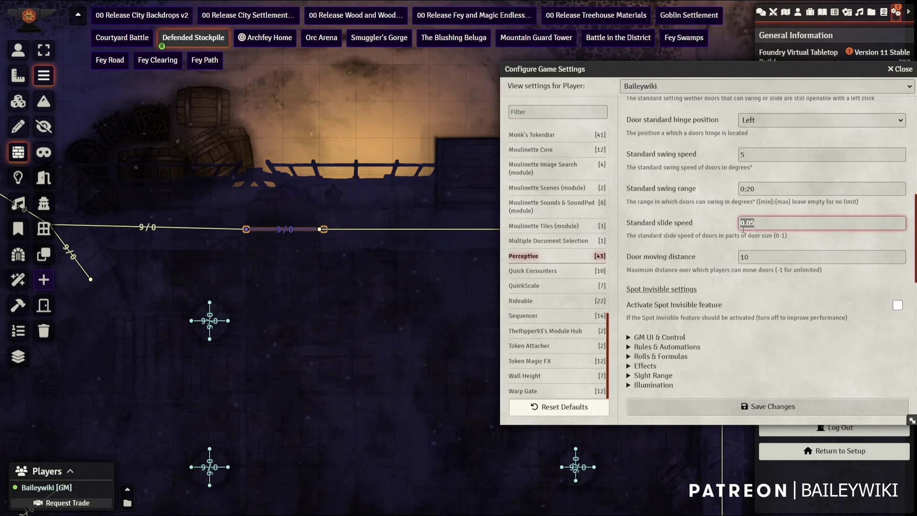
{"action": "left_click", "coordinate": [763, 261]}
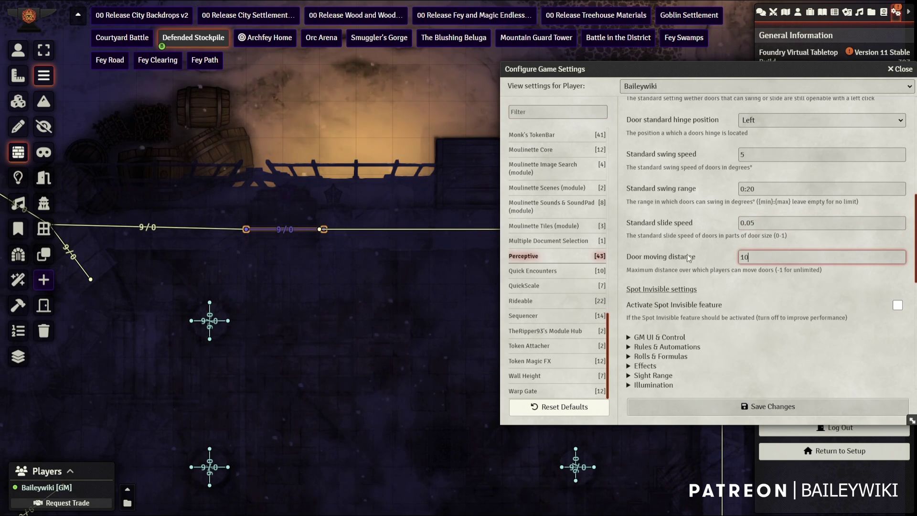
{"action": "scroll", "coordinate": [774, 269], "scroll_direction": "down", "scroll_amount": 1}
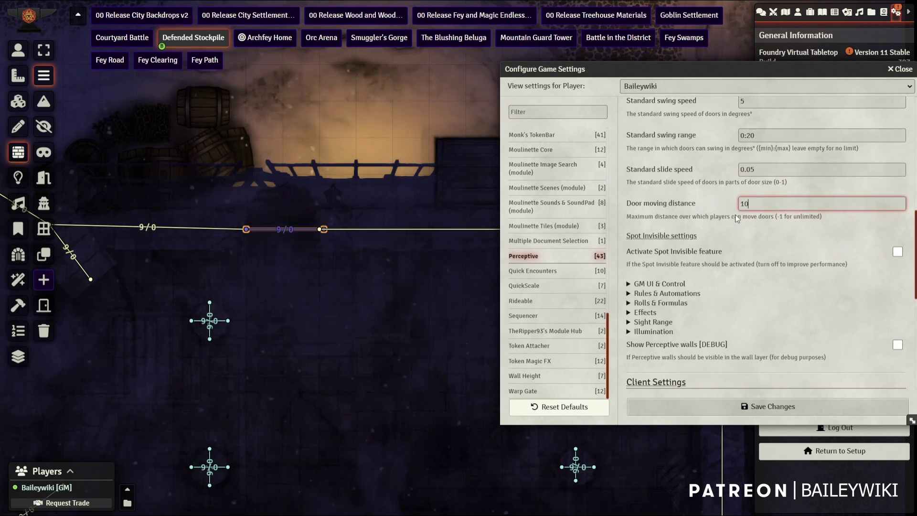
{"action": "scroll", "coordinate": [777, 257], "scroll_direction": "down", "scroll_amount": 1}
{"action": "scroll", "coordinate": [777, 258], "scroll_direction": "up", "scroll_amount": 7}
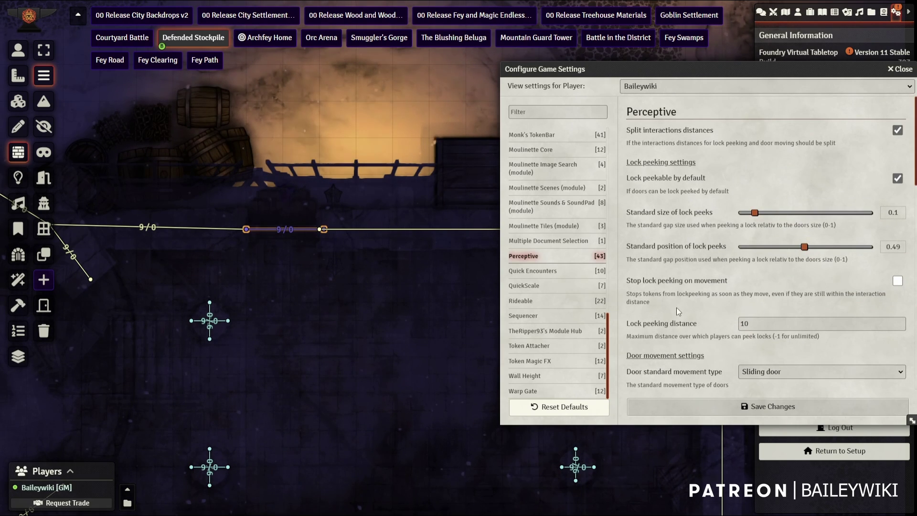
{"action": "scroll", "coordinate": [687, 313], "scroll_direction": "down", "scroll_amount": 7}
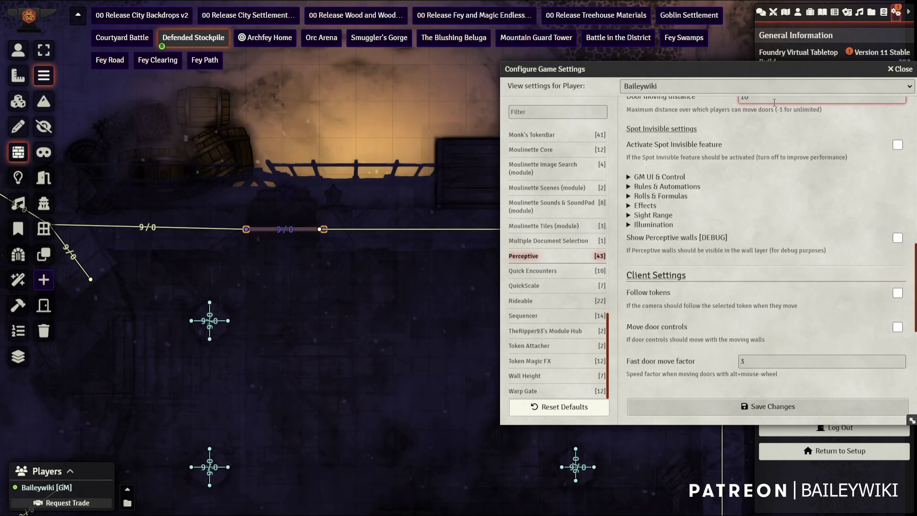
Toggle Activate Spot Invisible feature, expand GM UI & Control and Effects, and scan client settings
{"action": "left_click", "coordinate": [897, 145]}
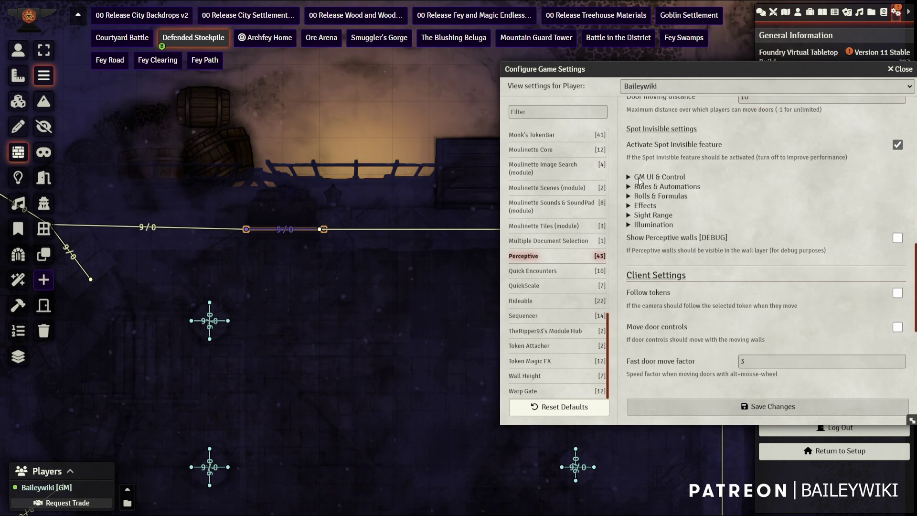
{"action": "left_click", "coordinate": [629, 177]}
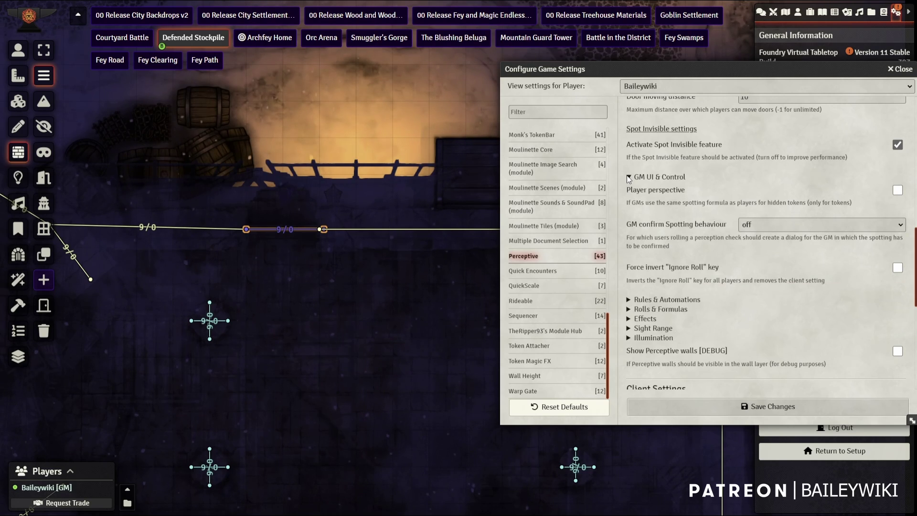
{"action": "left_click", "coordinate": [628, 177]}
{"action": "left_click", "coordinate": [628, 206]}
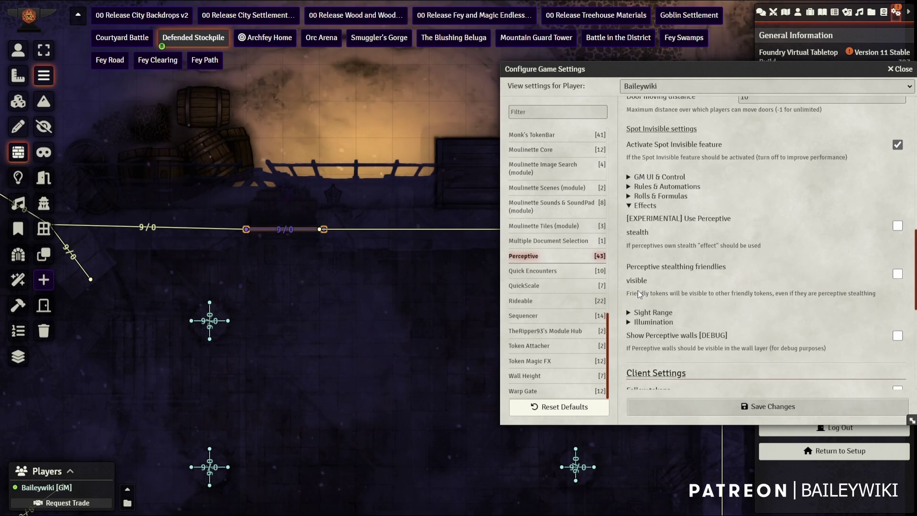
{"action": "left_click", "coordinate": [627, 205]}
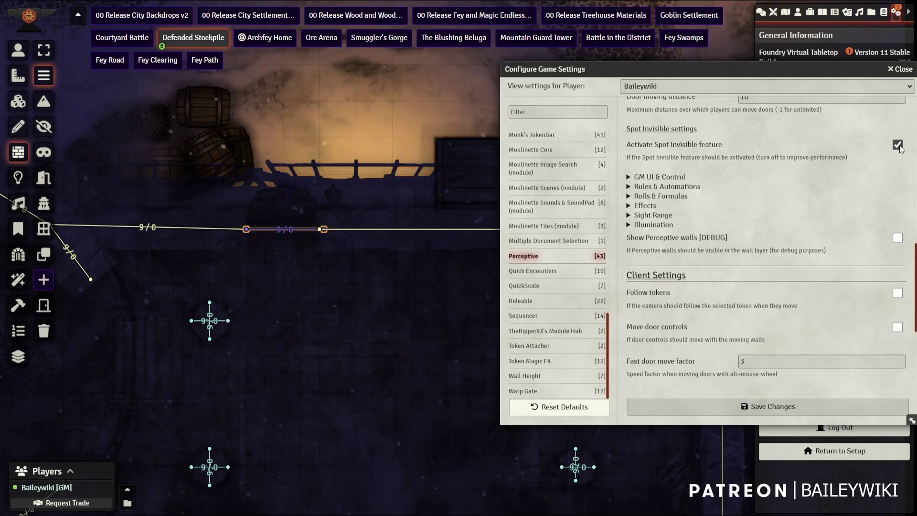
{"action": "scroll", "coordinate": [405, 204], "scroll_direction": "down", "scroll_amount": 4, "text": "ctrl"}
{"action": "scroll", "coordinate": [223, 195], "scroll_direction": "down", "scroll_amount": 10}
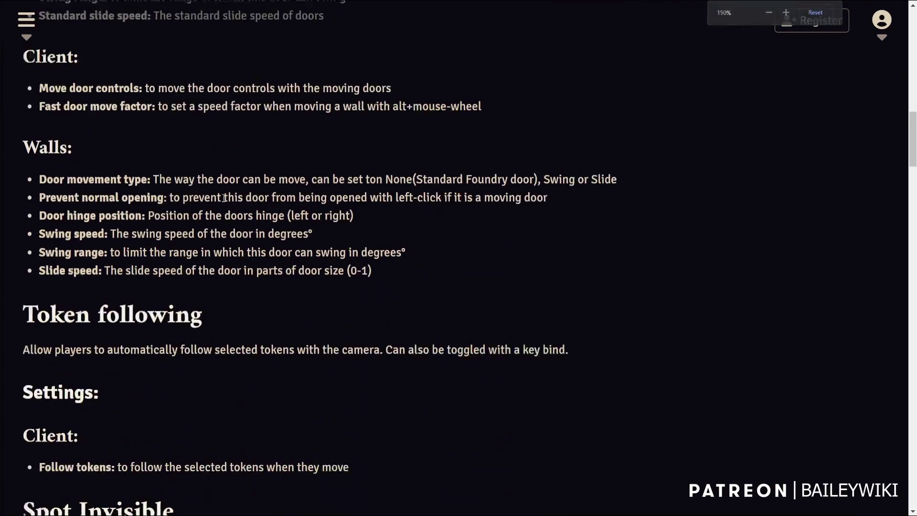
{"action": "scroll", "coordinate": [224, 198], "scroll_direction": "down", "scroll_amount": 7}
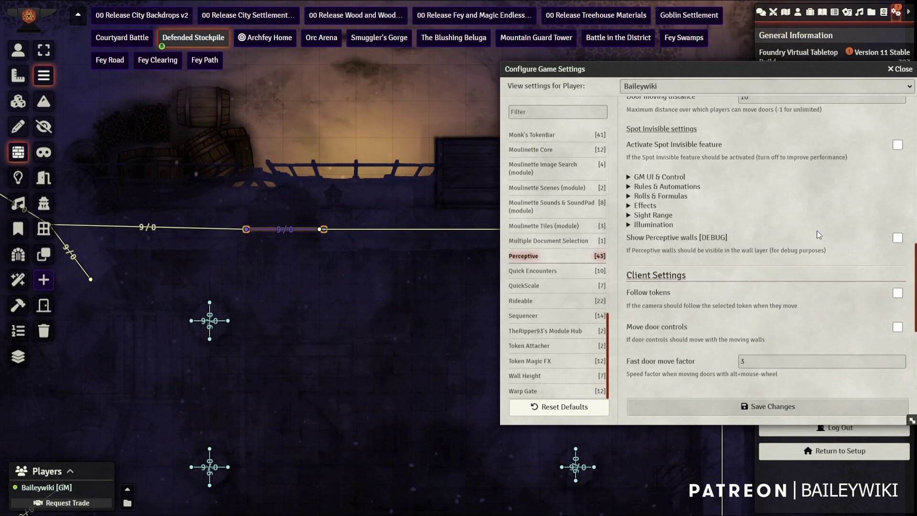
{"action": "scroll", "coordinate": [826, 230], "scroll_direction": "down", "scroll_amount": 2}
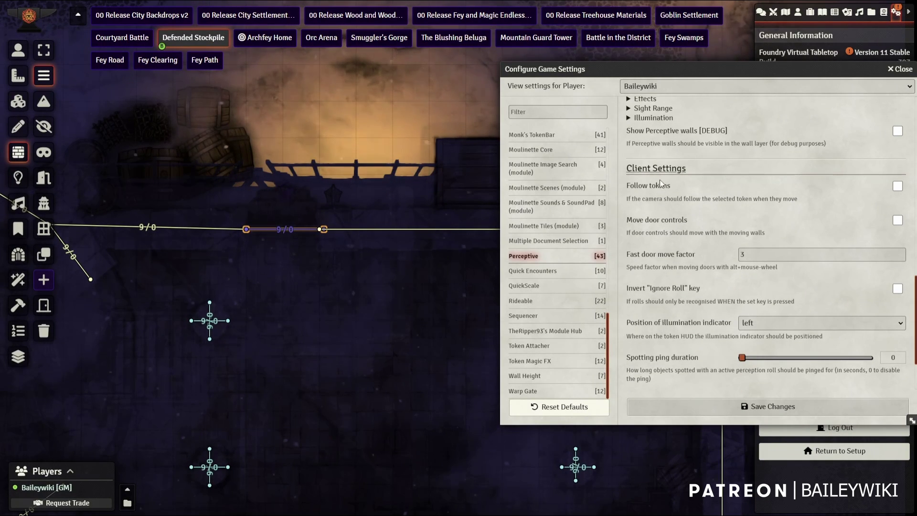
Untick Move door controls and save the Perceptive settings changes
{"action": "left_click", "coordinate": [897, 221]}
{"action": "scroll", "coordinate": [791, 225], "scroll_direction": "down", "scroll_amount": 2}
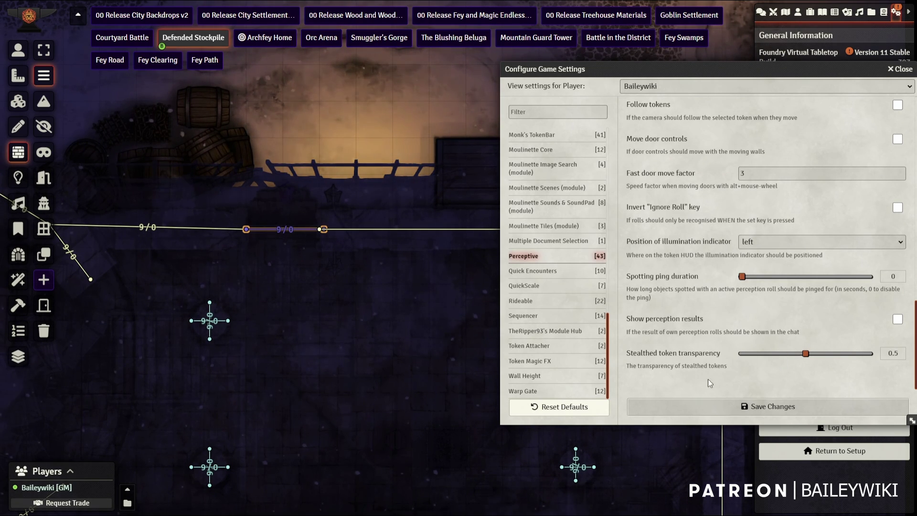
{"action": "left_click", "coordinate": [762, 407]}
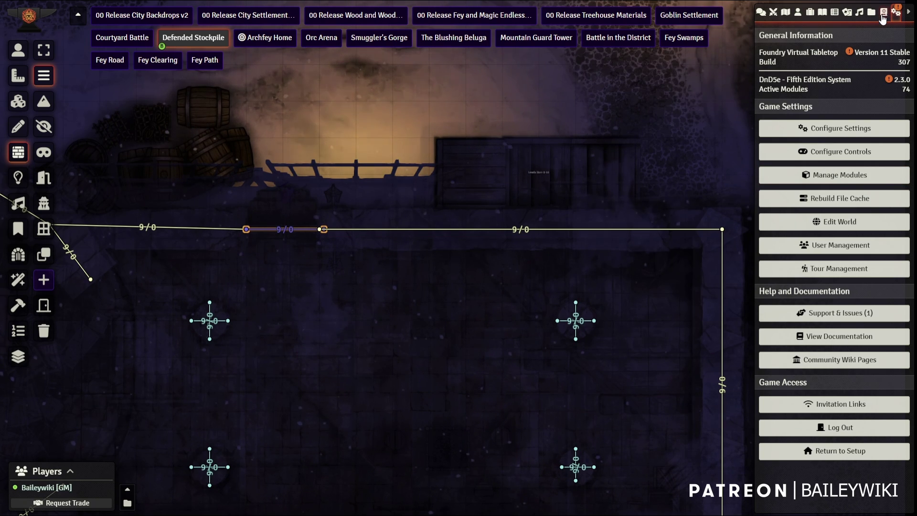
Open the Perceptive macro compendium and inspect the Seek (unlimited Range) and Seek: 30-Foot Cone macros
{"action": "left_click", "coordinate": [883, 12]}
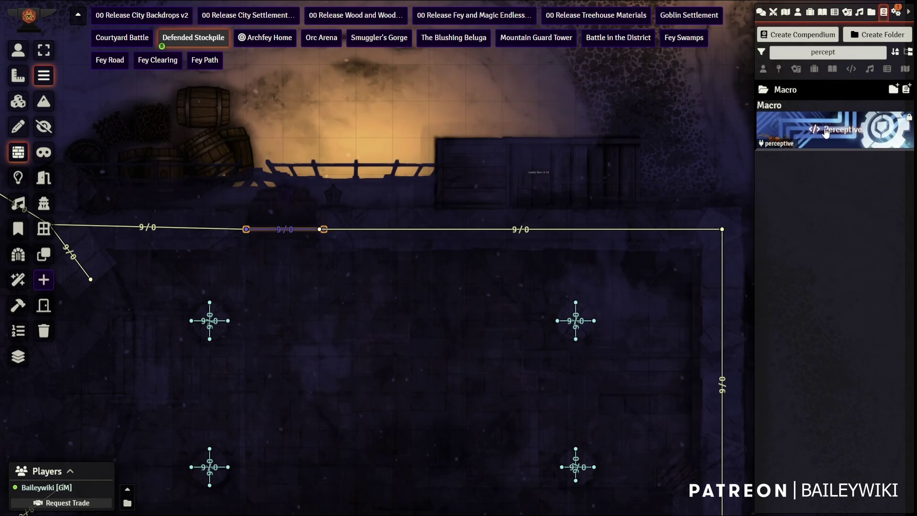
{"action": "left_click", "coordinate": [847, 116]}
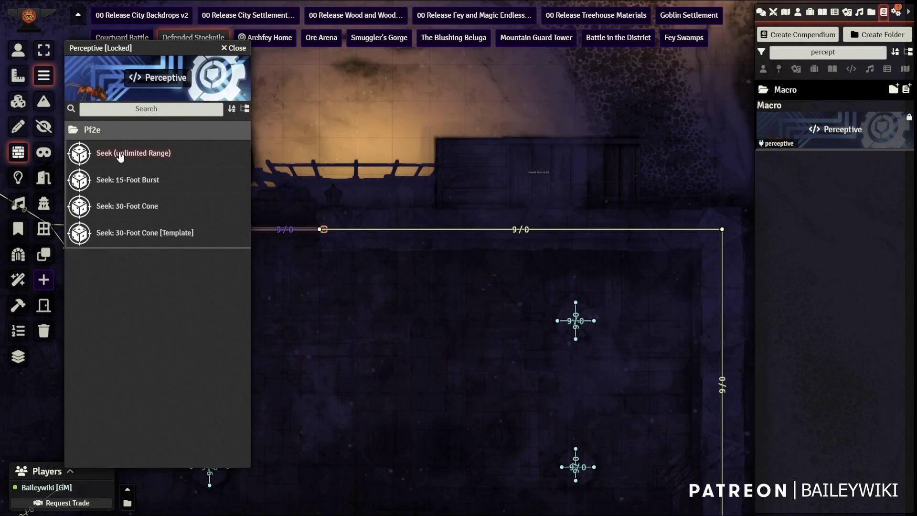
{"action": "left_click", "coordinate": [120, 154]}
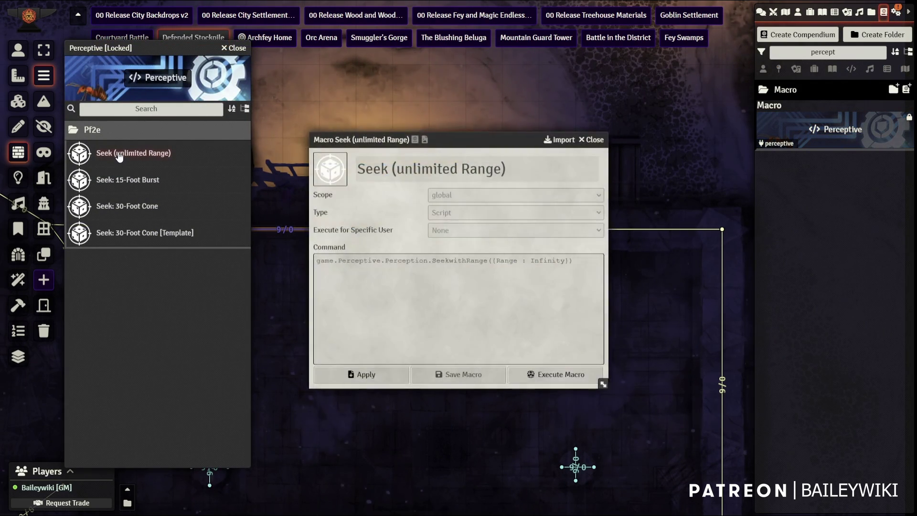
{"action": "left_click", "coordinate": [592, 140]}
{"action": "left_click", "coordinate": [127, 209]}
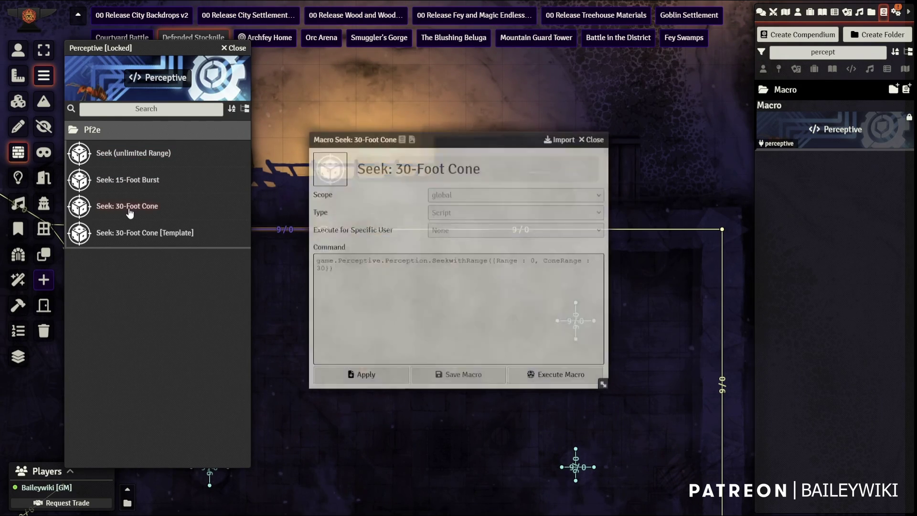
{"action": "left_click", "coordinate": [587, 140]}
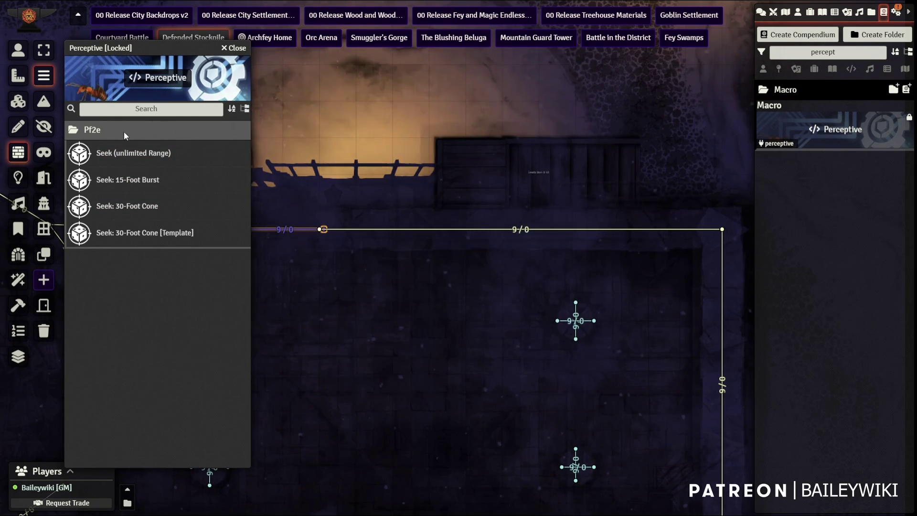
{"action": "left_click", "coordinate": [124, 135]}
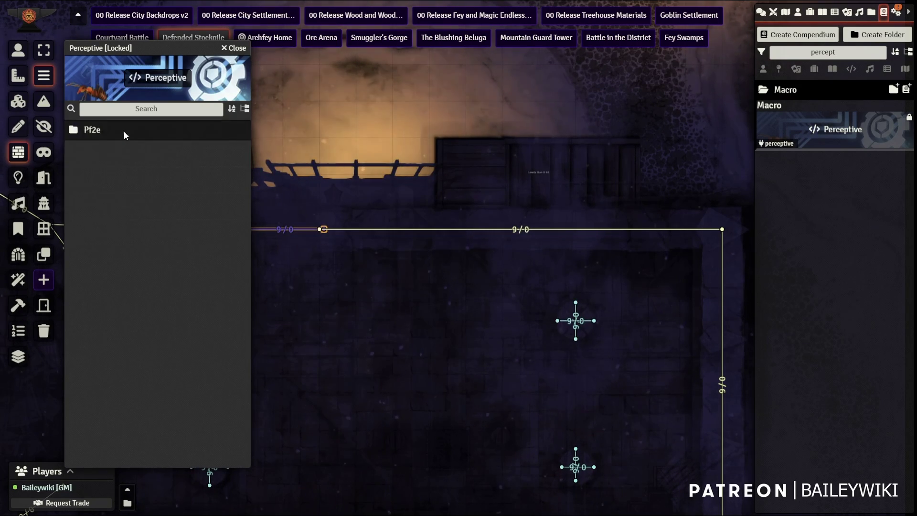
Close the compendium and walk the test with vision token up the walkways with arrow keys
{"action": "left_click", "coordinate": [235, 48]}
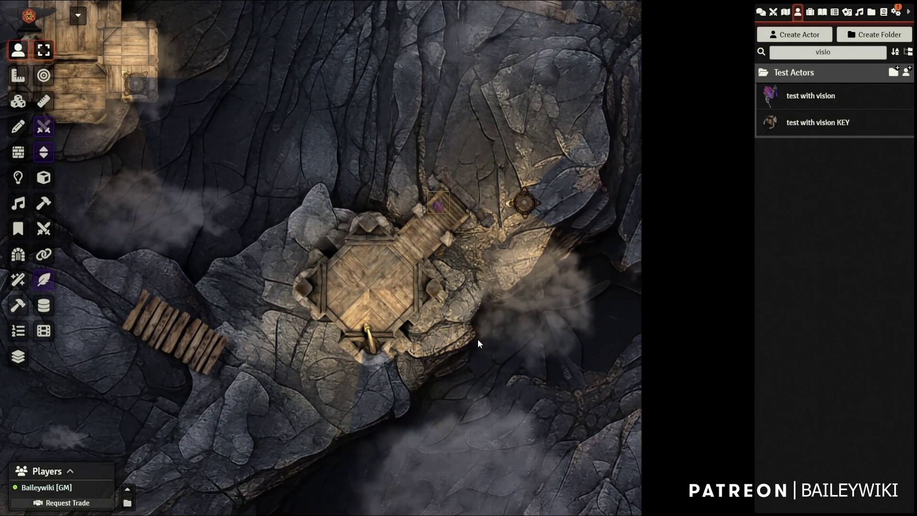
{"action": "key", "text": "Up"}
{"action": "key", "text": "Up"}
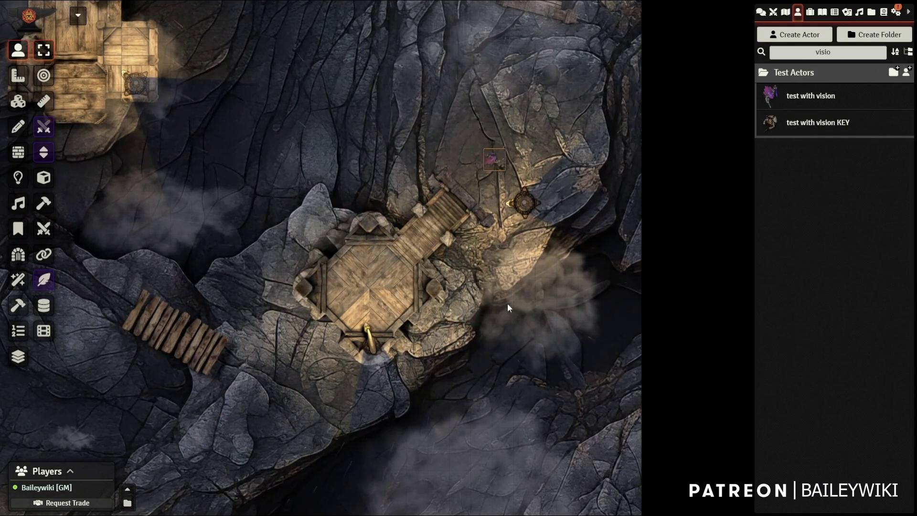
{"action": "key", "text": "Up"}
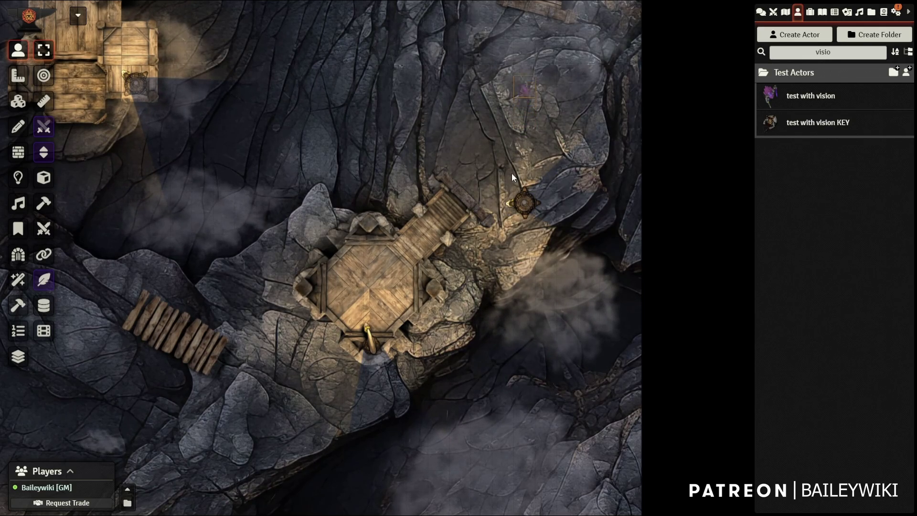
{"action": "left_click_drag", "start_coordinate": [481, 138], "coordinate": [455, 481]}
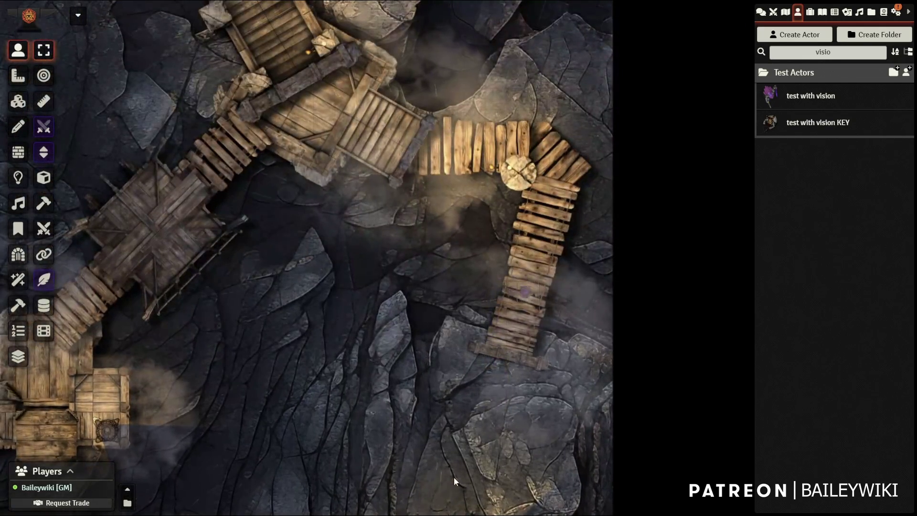
{"action": "key", "text": "Up"}
{"action": "key", "text": "Up"}
{"action": "key", "text": "Up"}
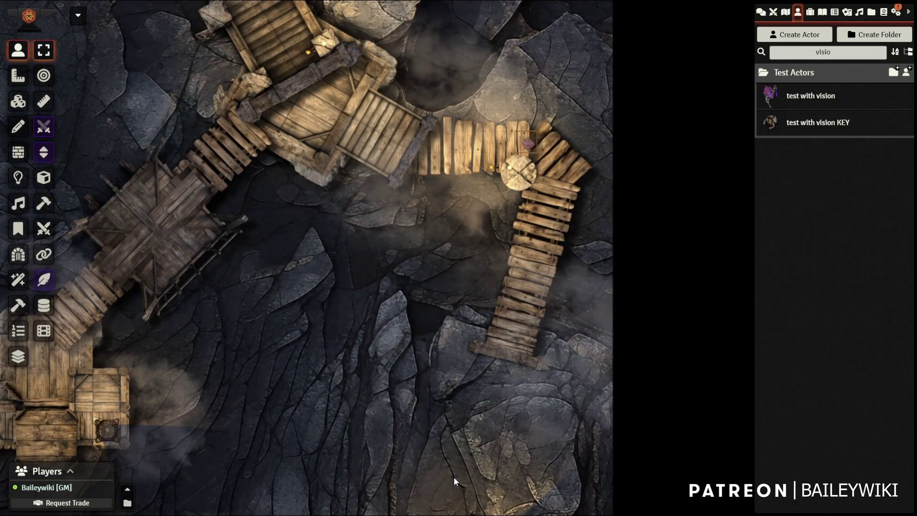
{"action": "key", "text": "Left"}
{"action": "key", "text": "Left"}
{"action": "key", "text": "Left"}
{"action": "key", "text": "Left"}
{"action": "key", "text": "Left"}
{"action": "key", "text": "Left"}
{"action": "key", "text": "Left"}
{"action": "left_click_drag", "start_coordinate": [347, 201], "coordinate": [448, 337]}
{"action": "key", "text": "Left"}
{"action": "key", "text": "Left"}
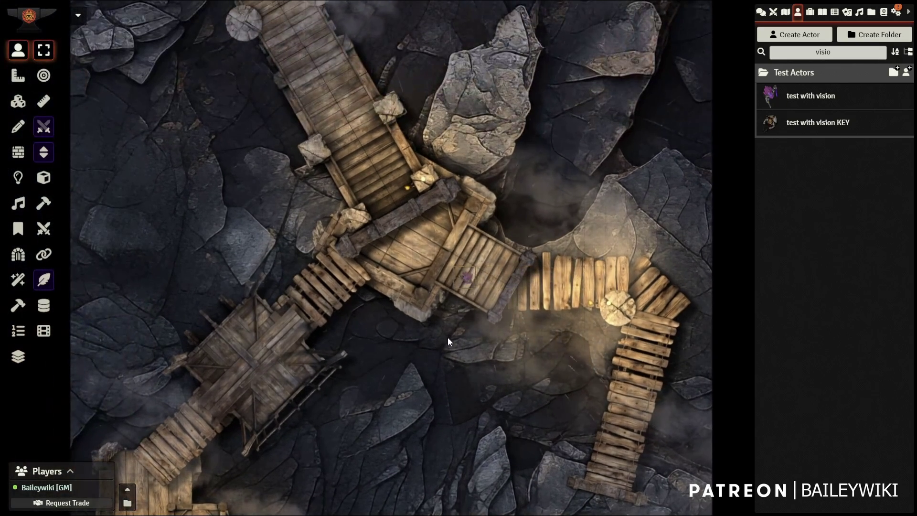
{"action": "key", "text": "Up"}
{"action": "key", "text": "Up"}
{"action": "scroll", "coordinate": [447, 333], "scroll_direction": "up", "scroll_amount": 4}
{"action": "key", "text": "Left"}
{"action": "key", "text": "Left"}
Climb the token up-left along the stairs toward the upper platform
{"action": "key", "text": "Left"}
{"action": "key", "text": "Up"}
{"action": "key", "text": "Up"}
{"action": "key", "text": "Up"}
{"action": "key", "text": "Up"}
{"action": "left_click_drag", "start_coordinate": [495, 108], "coordinate": [648, 376]}
{"action": "key", "text": "Left"}
{"action": "key", "text": "Up"}
{"action": "key", "text": "Up"}
{"action": "key", "text": "Up"}
{"action": "key", "text": "Left"}
{"action": "key", "text": "Left"}
{"action": "key", "text": "Up"}
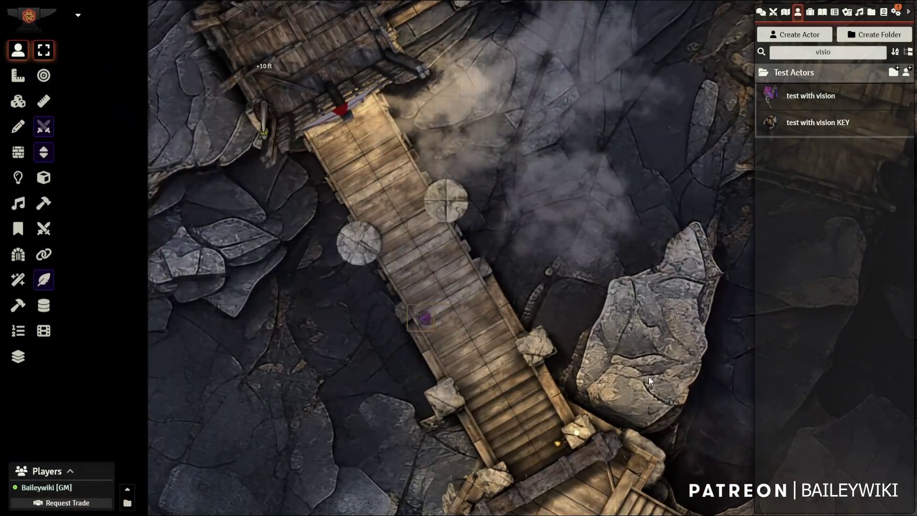
{"action": "key", "text": "Left"}
{"action": "key", "text": "Up"}
{"action": "key", "text": "Up"}
{"action": "key", "text": "Up"}
{"action": "key", "text": "Left"}
{"action": "key", "text": "Left"}
{"action": "key", "text": "Up"}
{"action": "key", "text": "Up"}
{"action": "key", "text": "Up"}
{"action": "left_click_drag", "start_coordinate": [507, 157], "coordinate": [691, 297]}
{"action": "key", "text": "Left"}
{"action": "key", "text": "Up"}
{"action": "key", "text": "Left"}
{"action": "key", "text": "Up"}
{"action": "key", "text": "Up"}
{"action": "key", "text": "Up"}
{"action": "key", "text": "Left"}
{"action": "key", "text": "Left"}
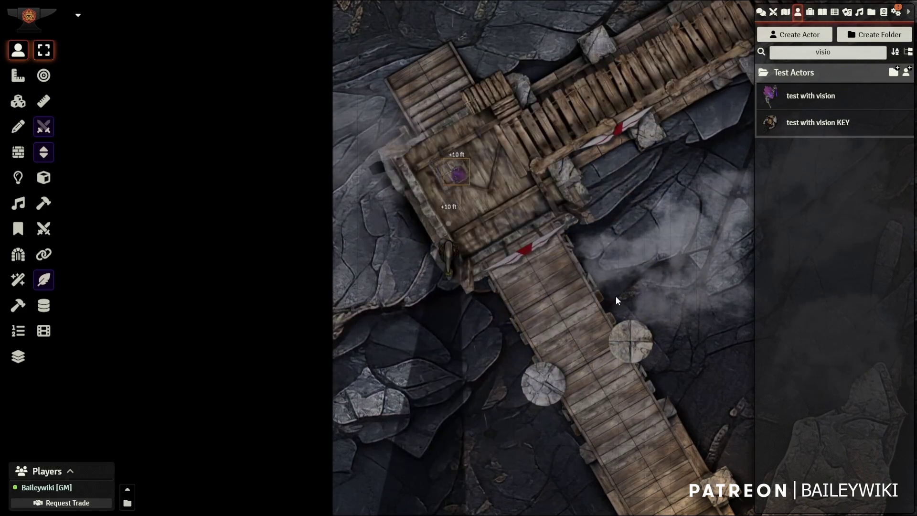
Move the token right across the long bridge onto the platform at its end
{"action": "left_click_drag", "start_coordinate": [592, 322], "coordinate": [480, 427]}
{"action": "key", "text": "Right"}
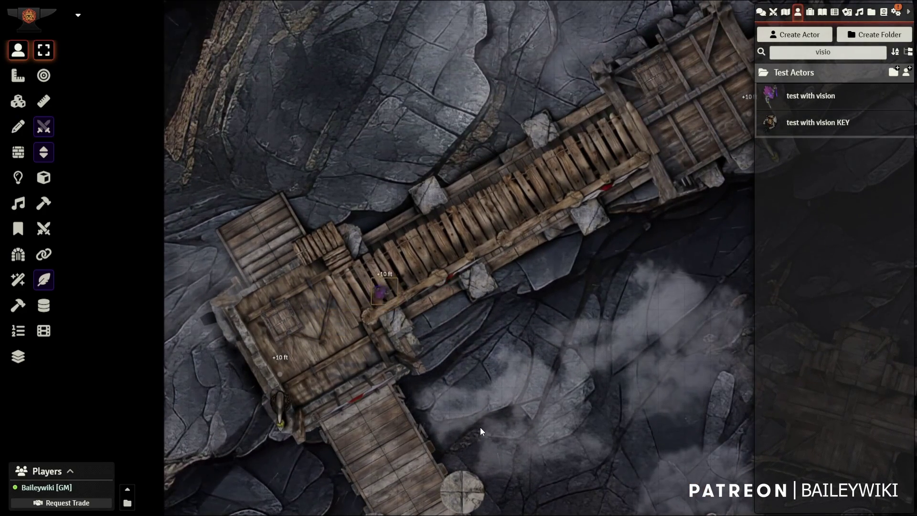
{"action": "key", "text": "Up"}
{"action": "key", "text": "Right"}
{"action": "key", "text": "Right"}
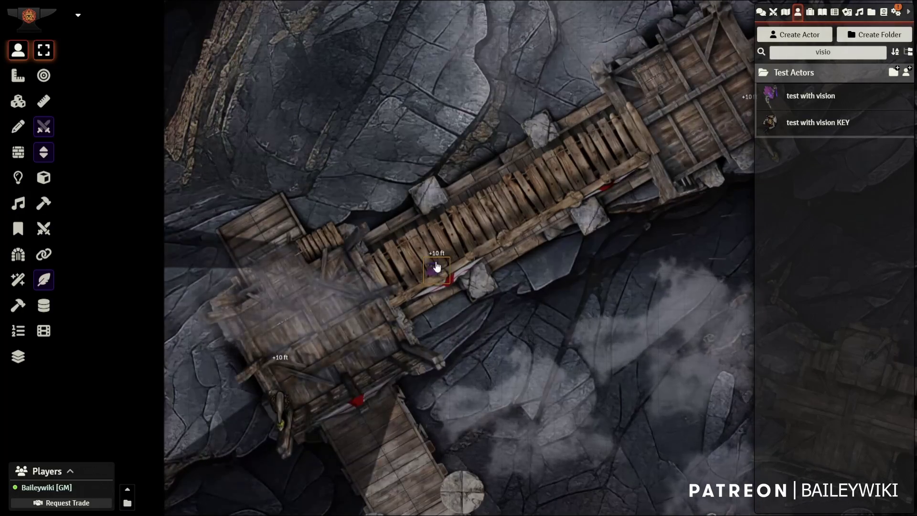
{"action": "key", "text": "Up"}
{"action": "key", "text": "Right"}
{"action": "left_click_drag", "start_coordinate": [677, 278], "coordinate": [334, 405]}
{"action": "key", "text": "Up"}
{"action": "key", "text": "Right"}
{"action": "key", "text": "Right"}
{"action": "key", "text": "Up"}
{"action": "key", "text": "Right"}
{"action": "key", "text": "Right"}
{"action": "key", "text": "Up"}
{"action": "key", "text": "Right"}
{"action": "key", "text": "Right"}
{"action": "key", "text": "Up"}
{"action": "key", "text": "Right"}
{"action": "key", "text": "Right"}
{"action": "key", "text": "Up"}
{"action": "key", "text": "Right"}
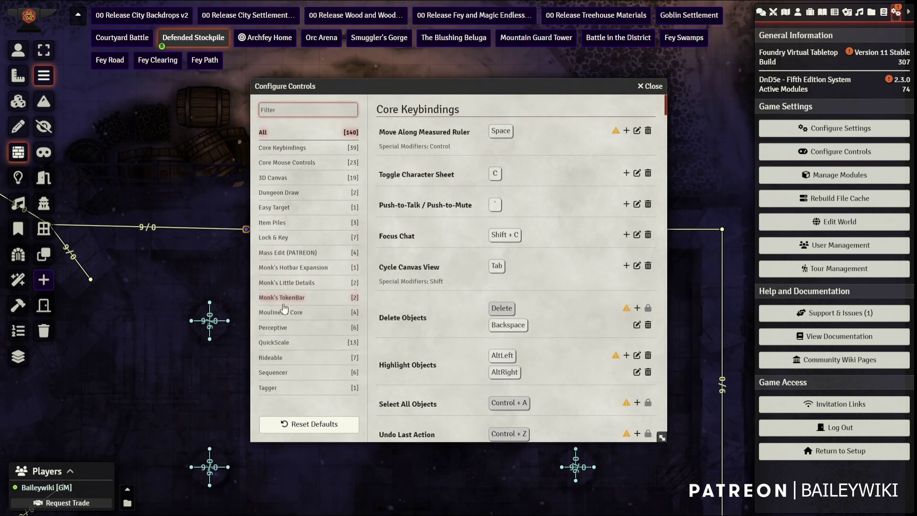
Show Perceptive's six key bindings and check Peek lock's conflict warning on O
{"action": "left_click", "coordinate": [274, 328]}
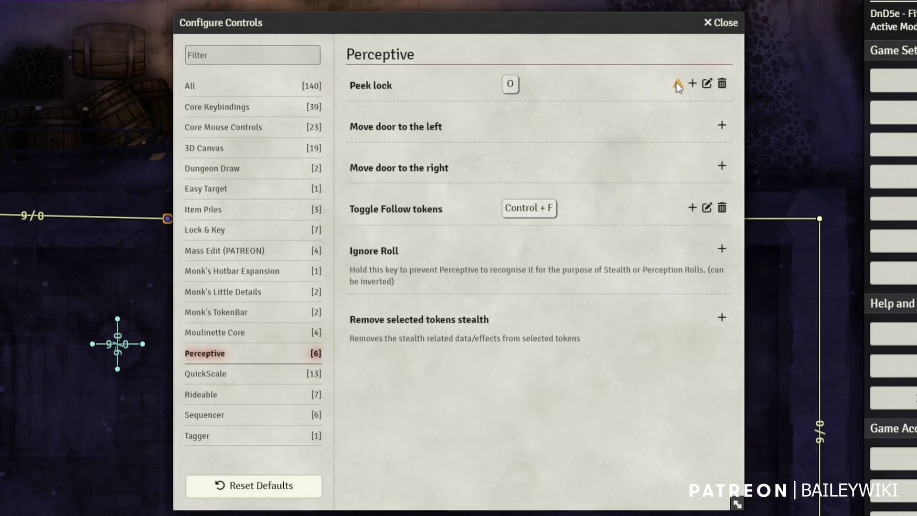
{"action": "mouse_move", "coordinate": [679, 88]}
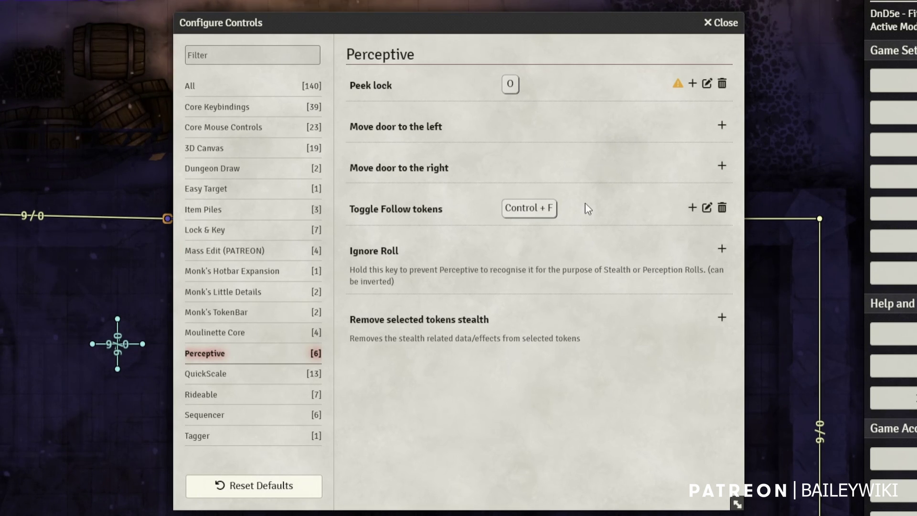
Close Configure Controls, select the map token, and turn on Toggle Follow tokens with Shift+F
{"action": "left_click", "coordinate": [723, 23]}
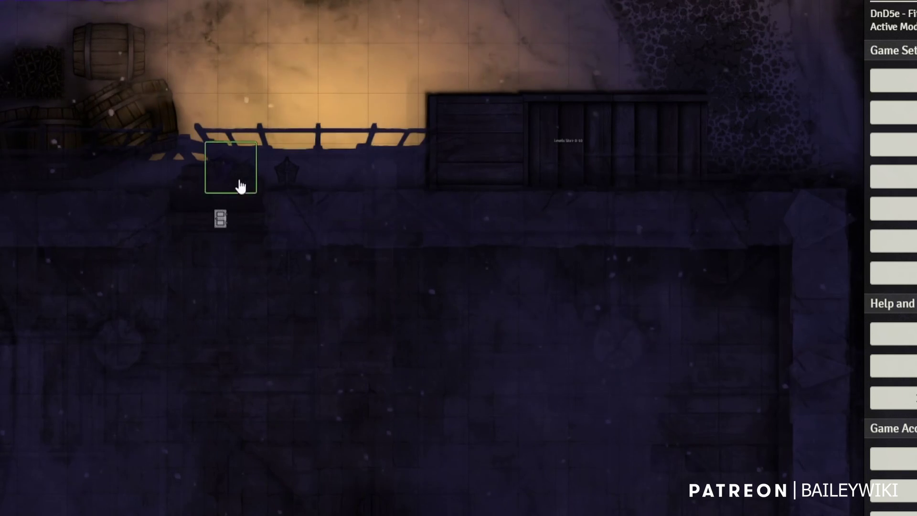
{"action": "left_click", "coordinate": [235, 180]}
{"action": "key", "text": "Up"}
{"action": "key", "text": "Up"}
{"action": "key", "text": "Up"}
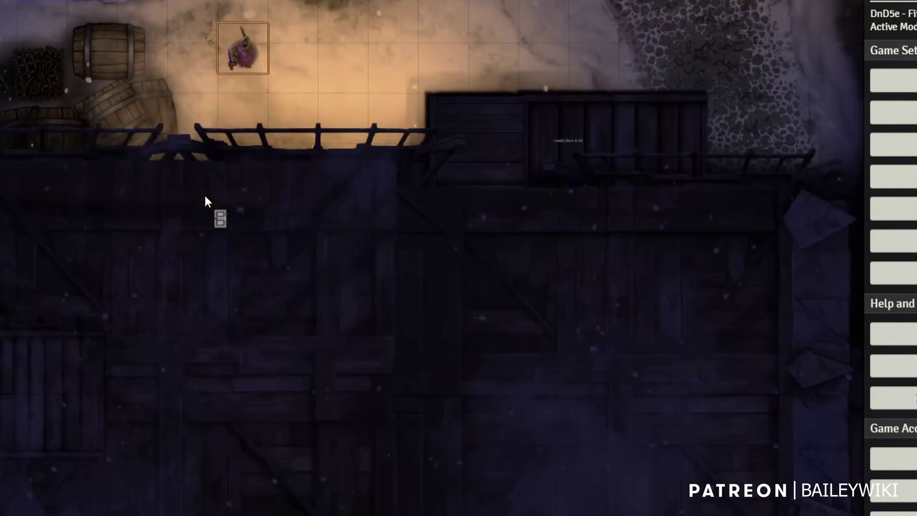
{"action": "key", "text": "shift+f"}
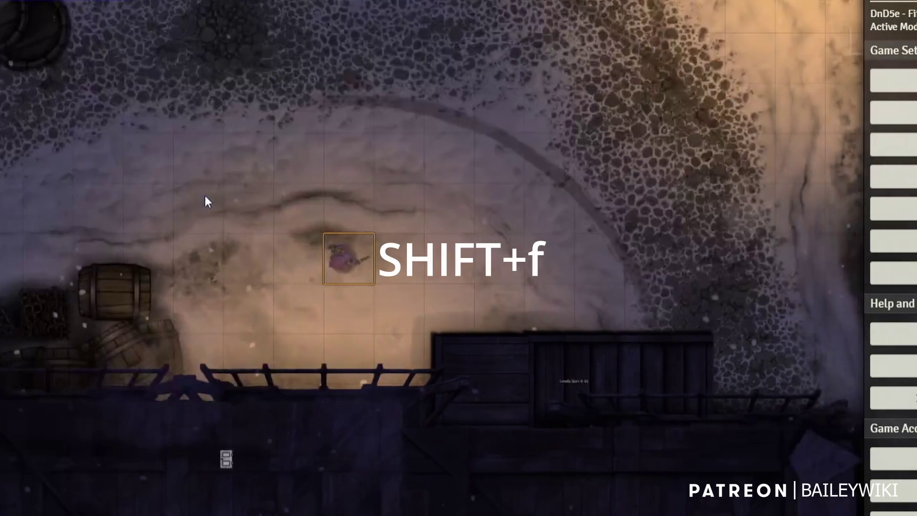
Walk the token beside the lit building and up the stairs into the wooden structure
{"action": "key", "text": "Left"}
{"action": "key", "text": "Left"}
{"action": "key", "text": "Left"}
{"action": "key", "text": "Left"}
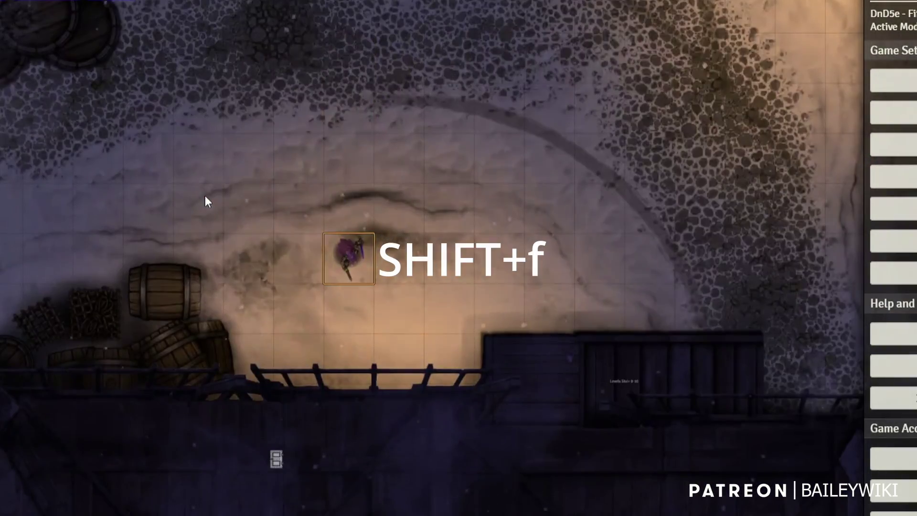
{"action": "key", "text": "Down"}
{"action": "key", "text": "Right"}
{"action": "key", "text": "Down"}
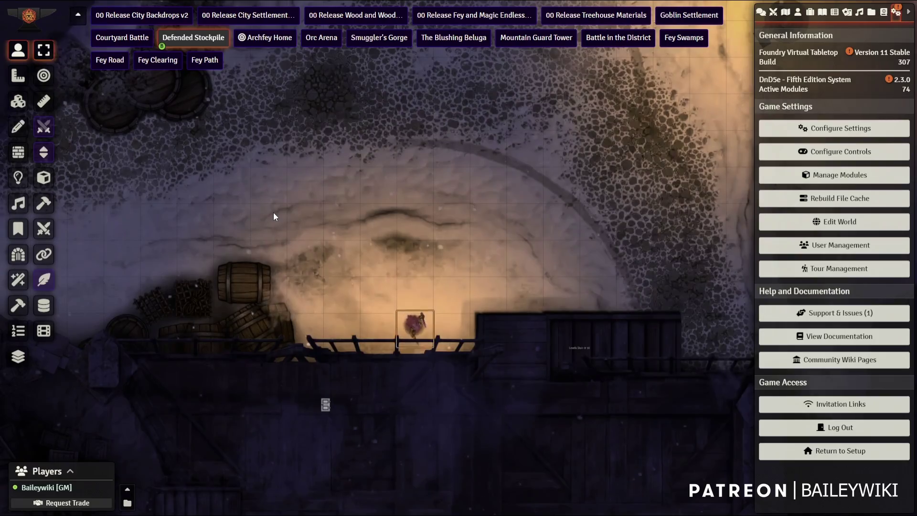
{"action": "key", "text": "Left"}
{"action": "key", "text": "Left"}
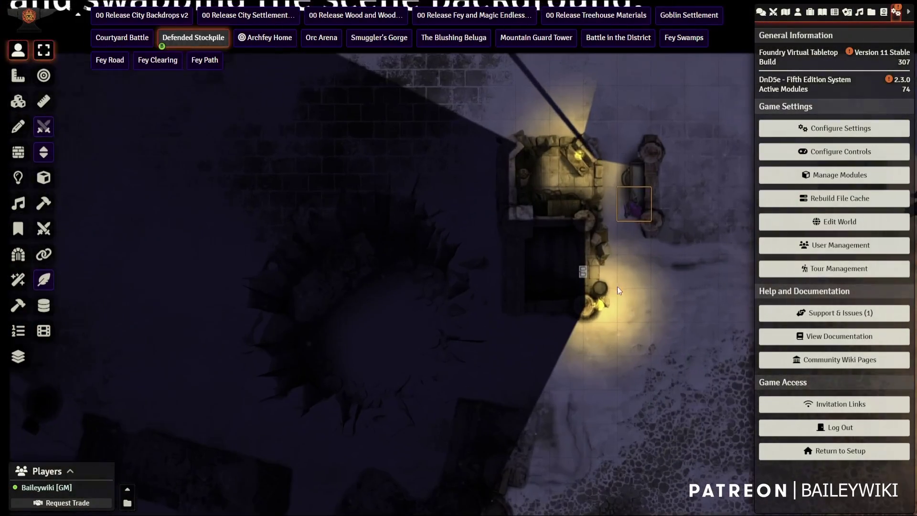
{"action": "key", "text": "Down"}
{"action": "key", "text": "Down"}
{"action": "key", "text": "Right"}
{"action": "key", "text": "Right"}
{"action": "key", "text": "Right"}
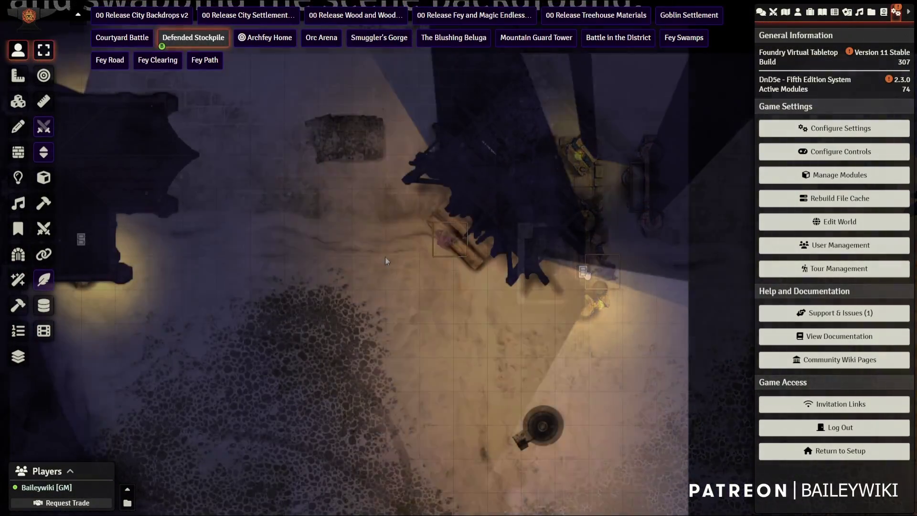
{"action": "key", "text": "Up"}
{"action": "key", "text": "Up"}
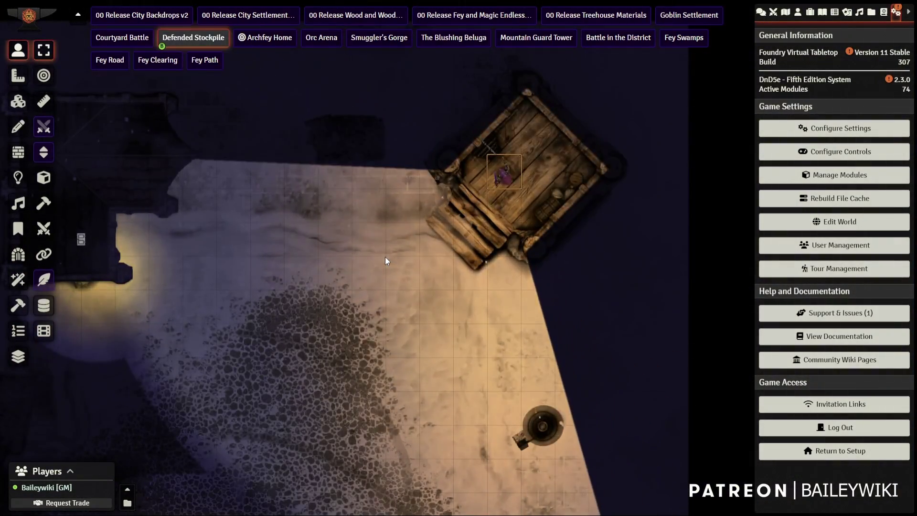
{"action": "key", "text": "Up"}
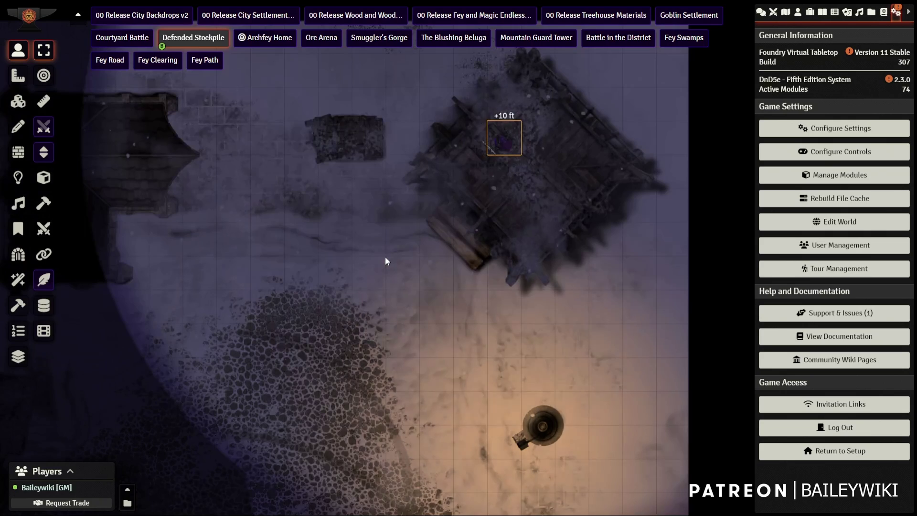
Step the token back down from roof level and walk it up and left along Fey Road
{"action": "key", "text": "Down"}
{"action": "key", "text": "Down"}
{"action": "key", "text": "Left"}
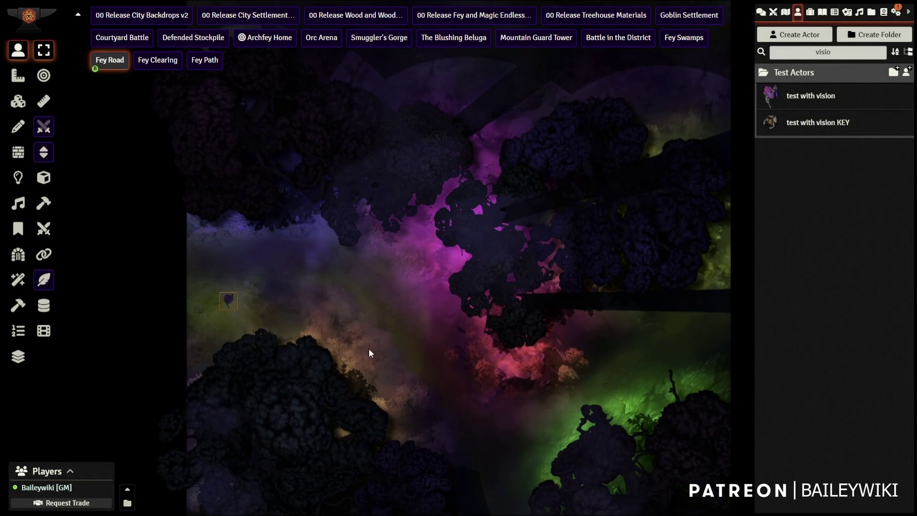
{"action": "key", "text": "Right"}
{"action": "key", "text": "Right"}
{"action": "key", "text": "Right"}
{"action": "key", "text": "Right"}
{"action": "key", "text": "Right"}
{"action": "key", "text": "Right"}
{"action": "scroll", "coordinate": [362, 338], "scroll_direction": "up", "scroll_amount": 4}
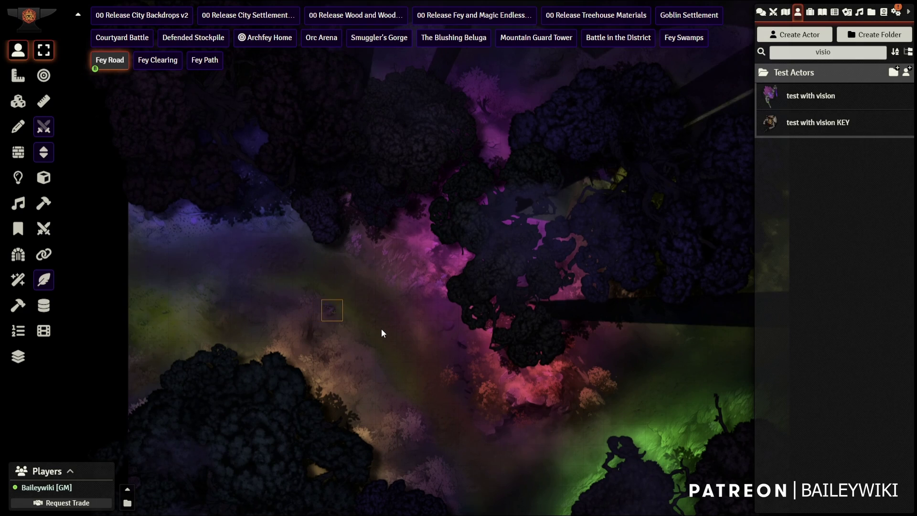
{"action": "key", "text": "Up"}
{"action": "key", "text": "Left"}
{"action": "key", "text": "Left"}
{"action": "key", "text": "Left"}
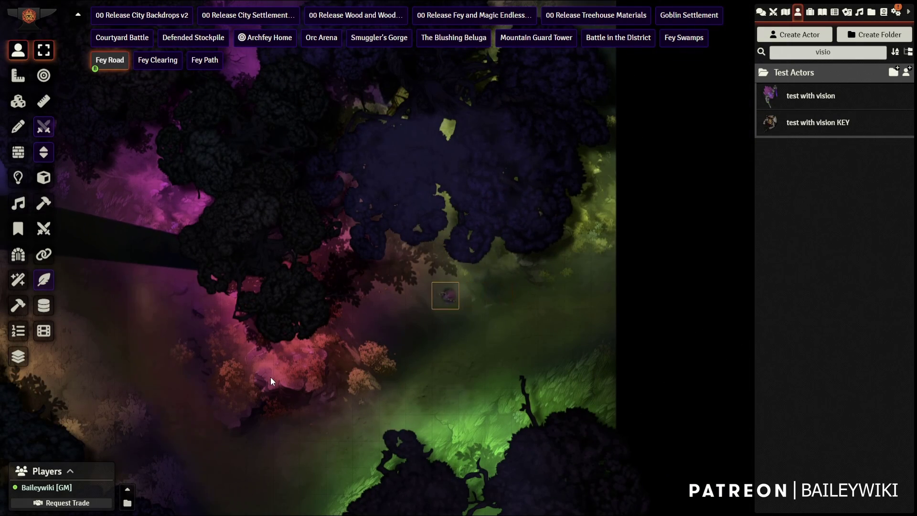
{"action": "key", "text": "Up"}
{"action": "key", "text": "Up"}
{"action": "key", "text": "Up"}
{"action": "key", "text": "Up"}
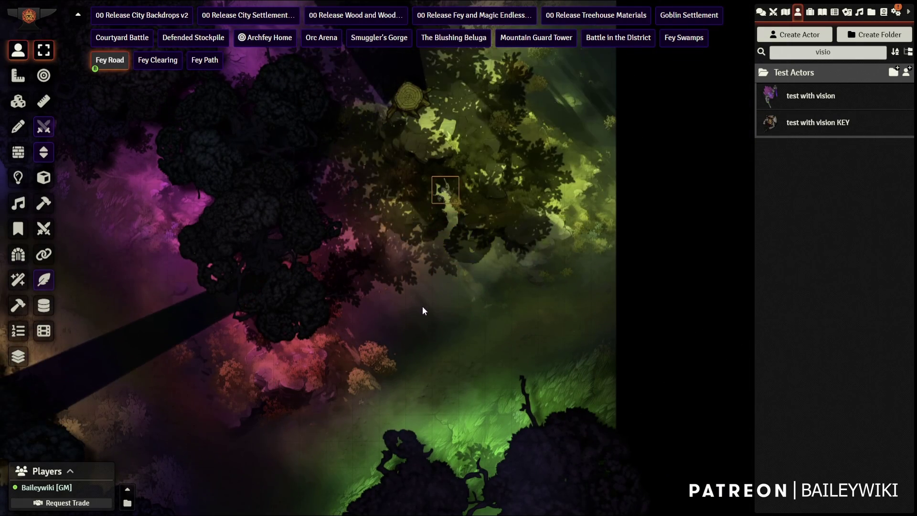
{"action": "key", "text": "Up"}
{"action": "key", "text": "Up"}
{"action": "left_click_drag", "start_coordinate": [422, 307], "coordinate": [509, 441]}
{"action": "key", "text": "Left"}
{"action": "key", "text": "Left"}
{"action": "key", "text": "Left"}
{"action": "key", "text": "Left"}
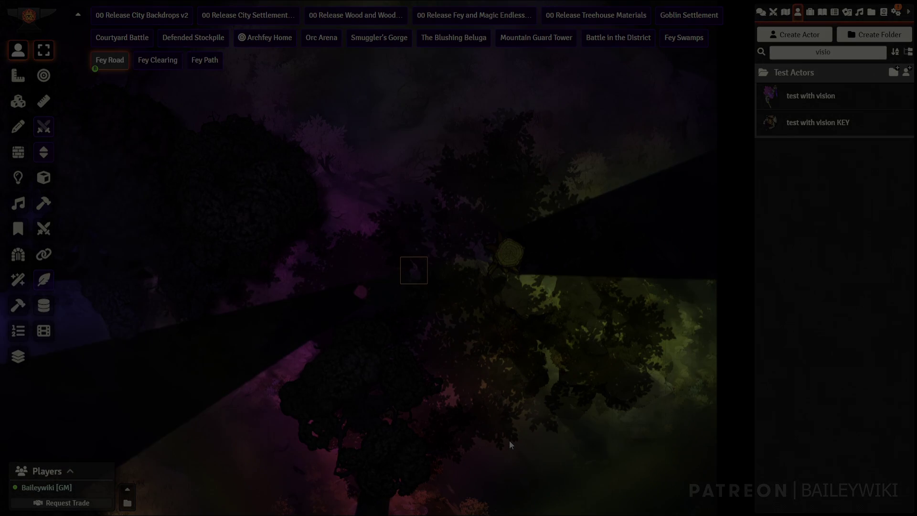